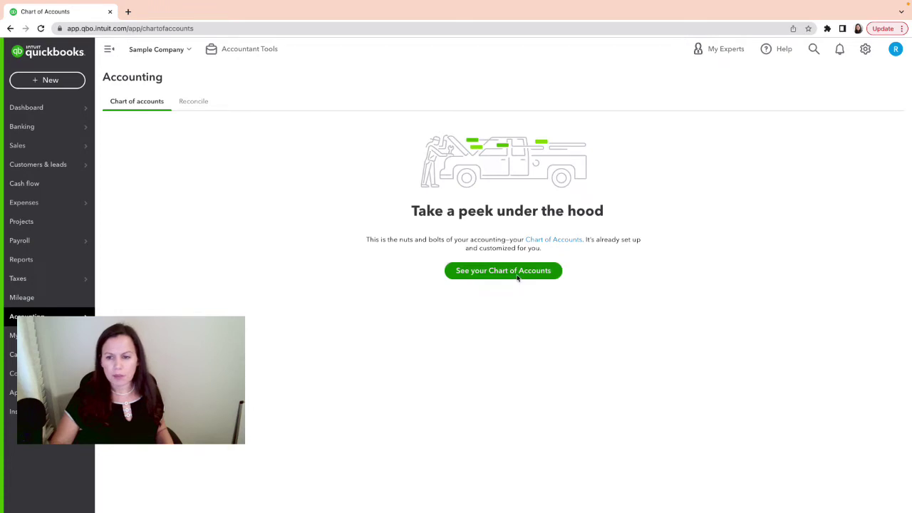
# Step: Open the company's full Chart of Accounts list
pyautogui.moveTo(50, 316)
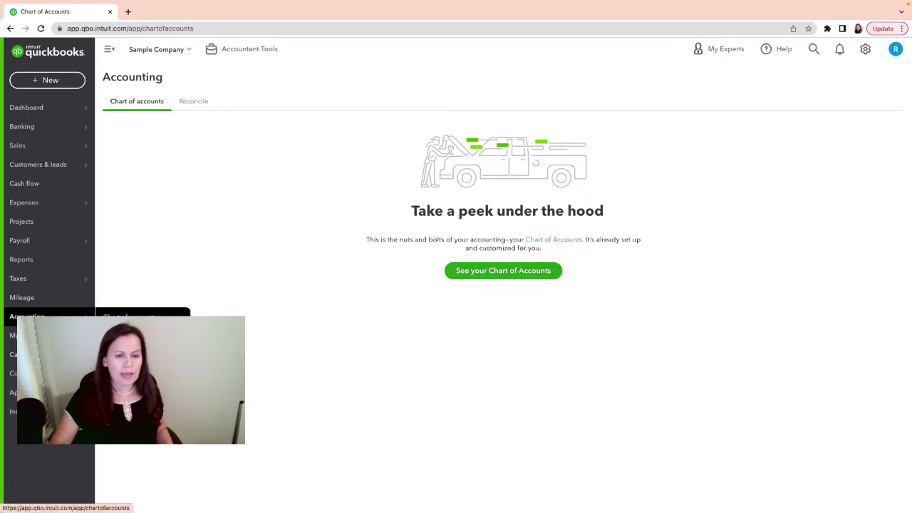
pyautogui.click(135, 315)
pyautogui.click(484, 273)
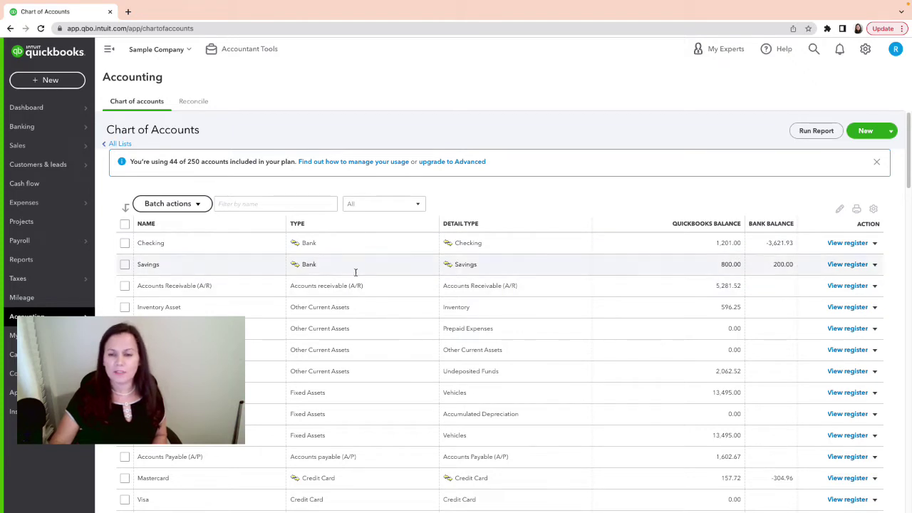
# Step: Start a new account of the Banks type and save it under the Checking account
pyautogui.click(868, 133)
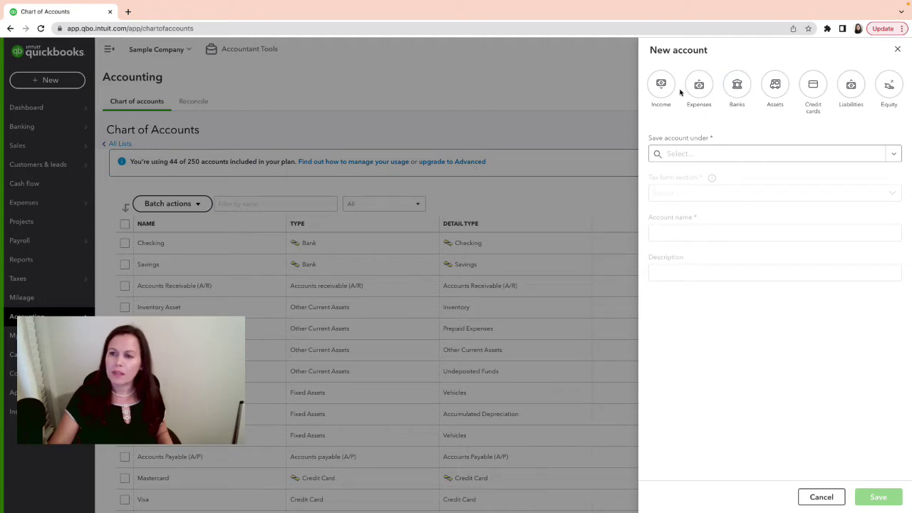
pyautogui.click(897, 49)
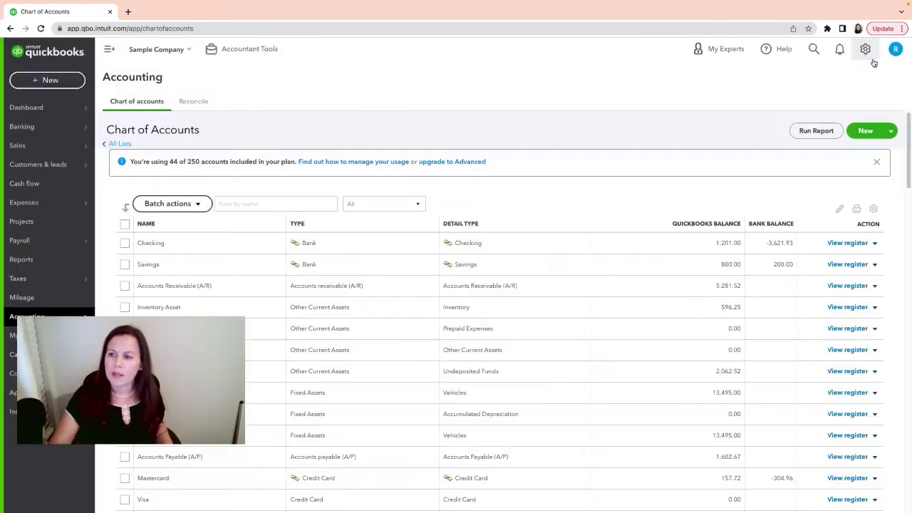
pyautogui.click(869, 134)
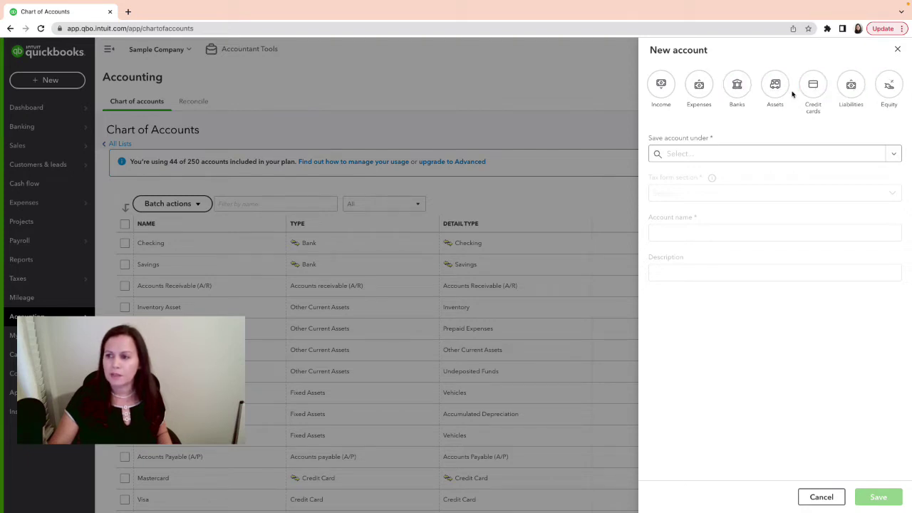
pyautogui.click(739, 87)
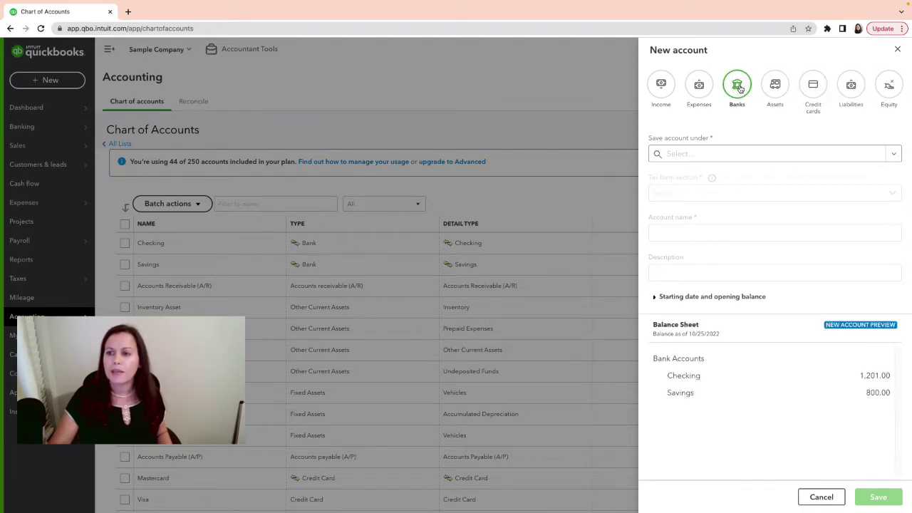
pyautogui.click(890, 155)
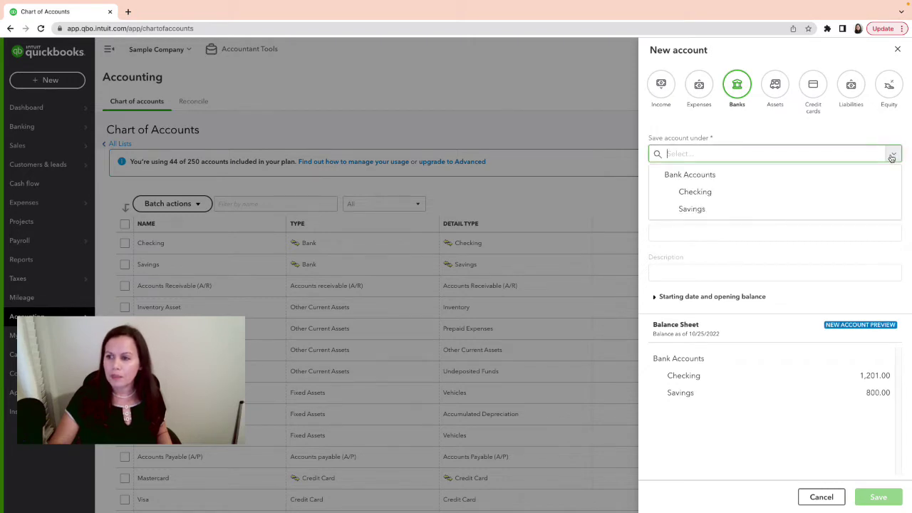
pyautogui.click(714, 193)
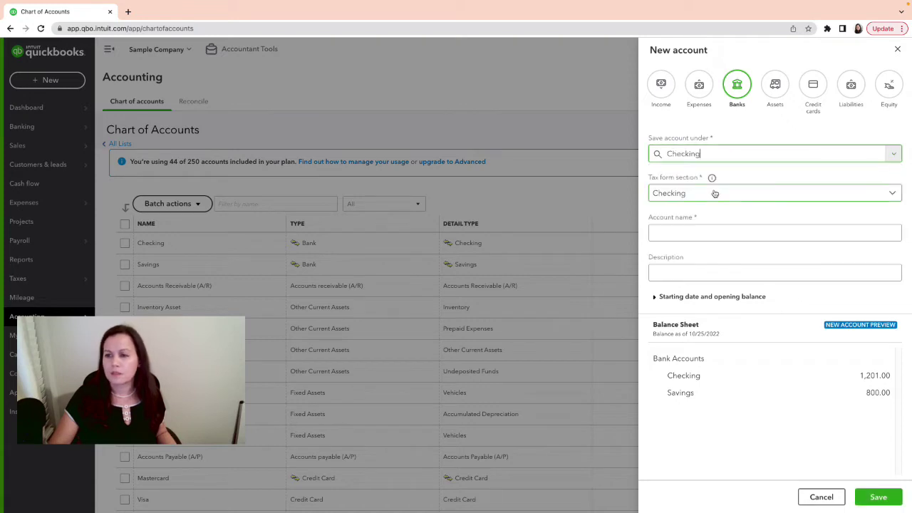
# Step: Keep Checking as the tax form section, name the new account Clearance, and save it
pyautogui.click(812, 234)
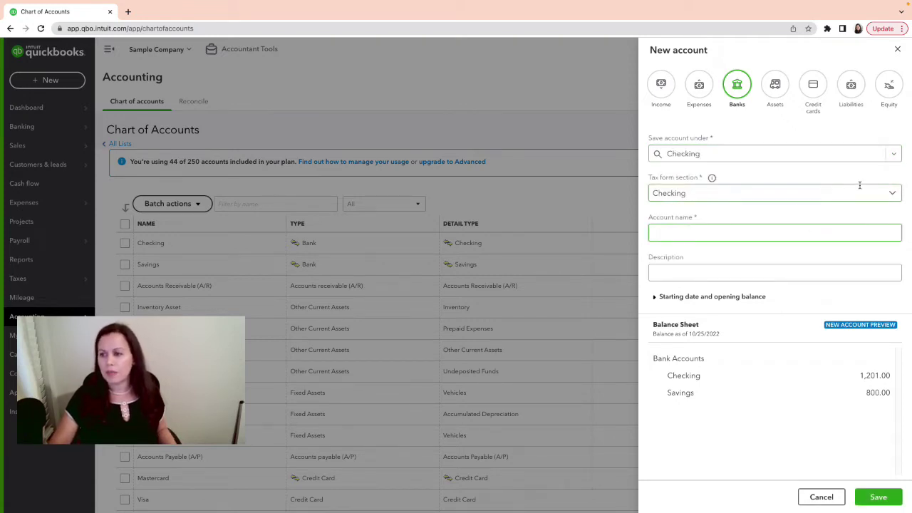
pyautogui.click(889, 198)
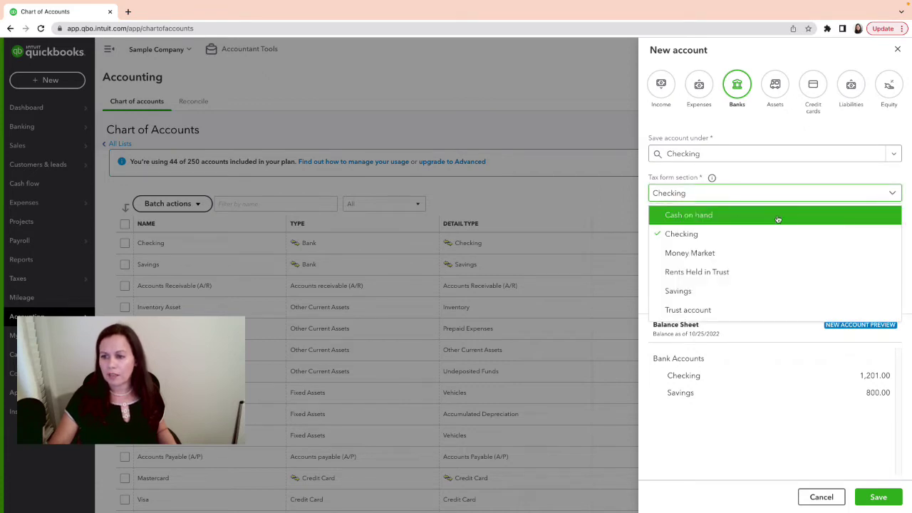
pyautogui.click(681, 234)
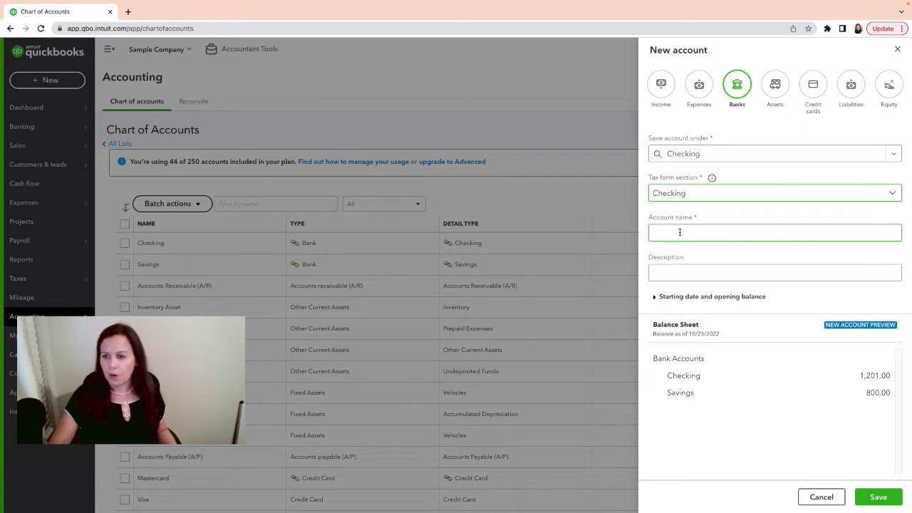
pyautogui.click(679, 232)
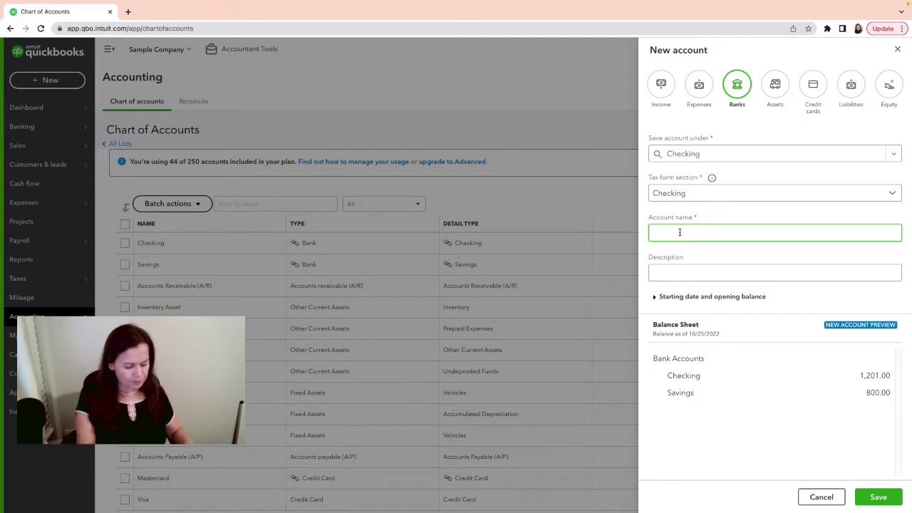
pyautogui.write('Clearance')
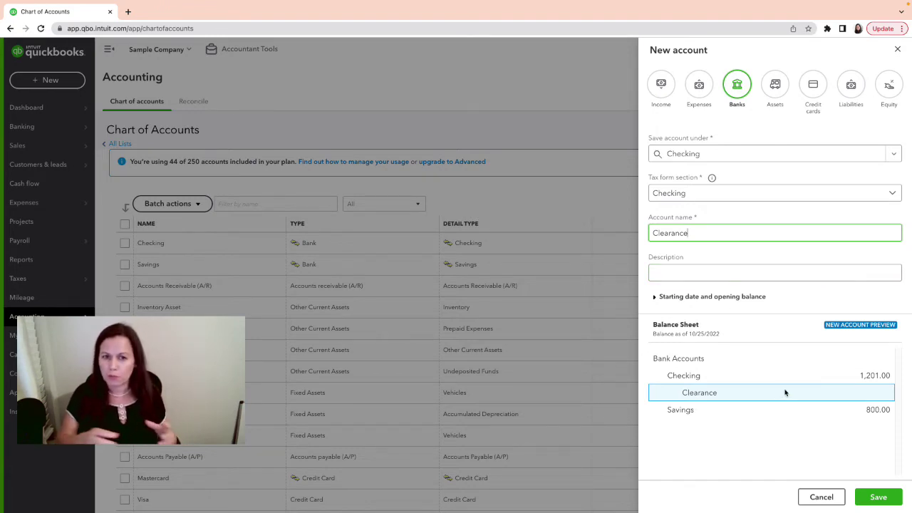
pyautogui.click(888, 501)
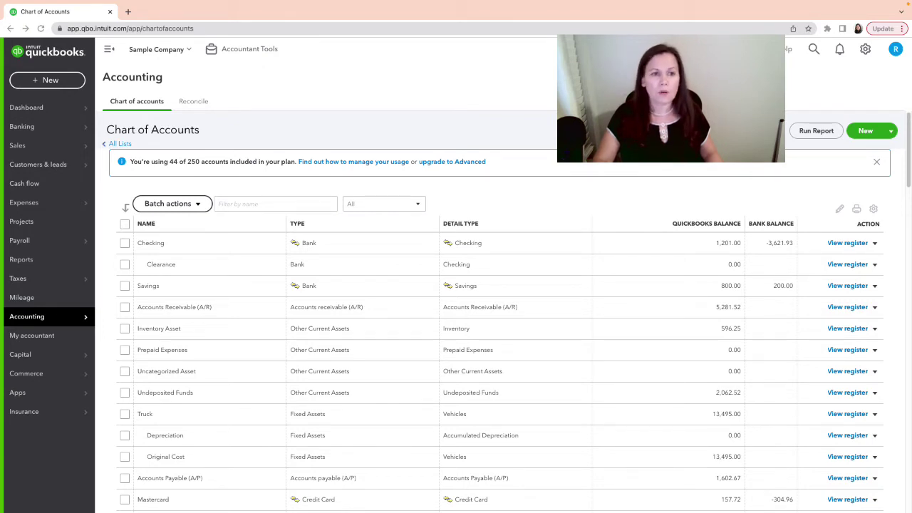
# Step: Create a new expense and add Costco as a new payee, saving it with only its name filled in
pyautogui.click(35, 82)
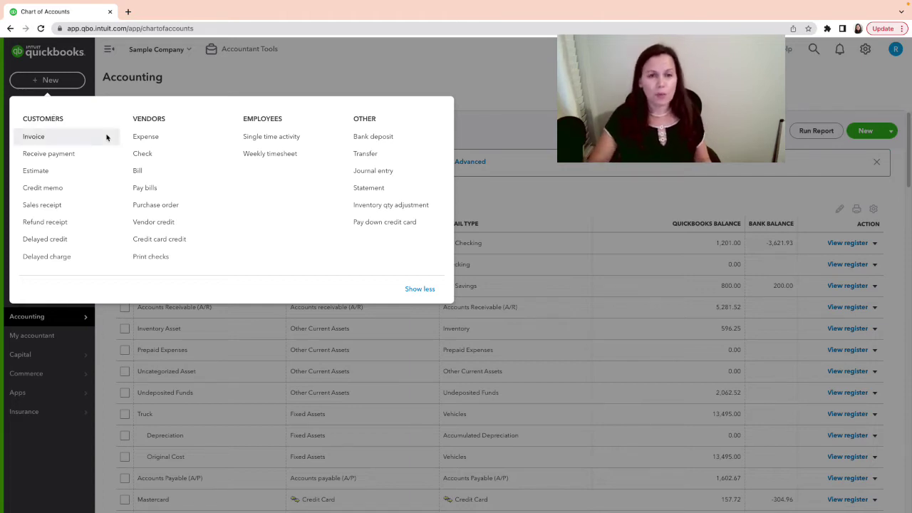
pyautogui.click(145, 138)
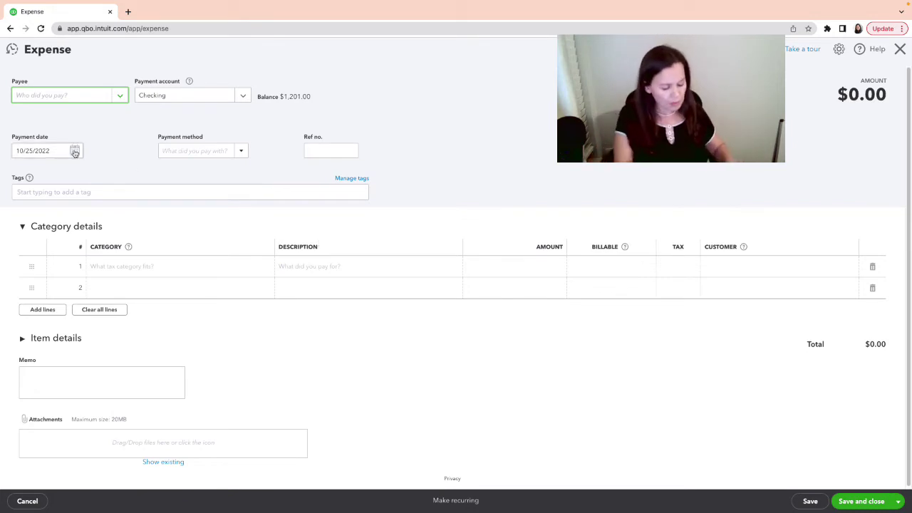
pyautogui.write('Cost')
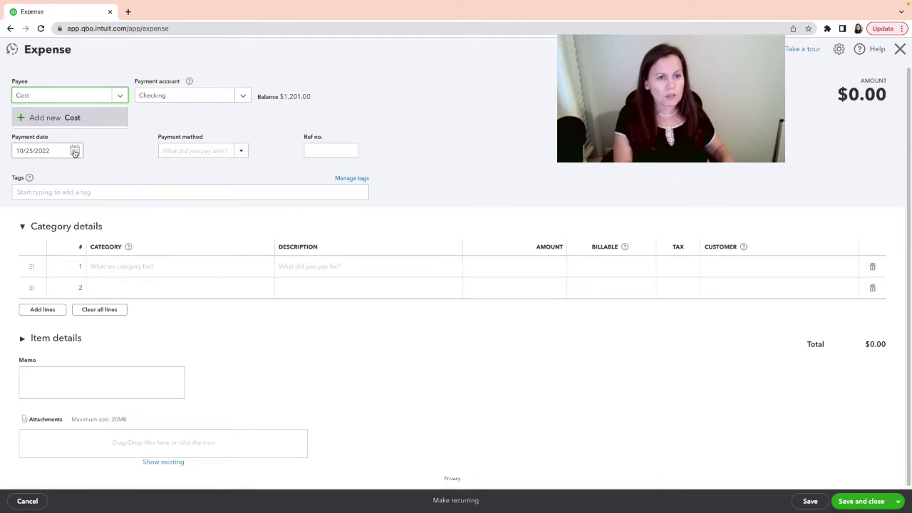
pyautogui.write('co')
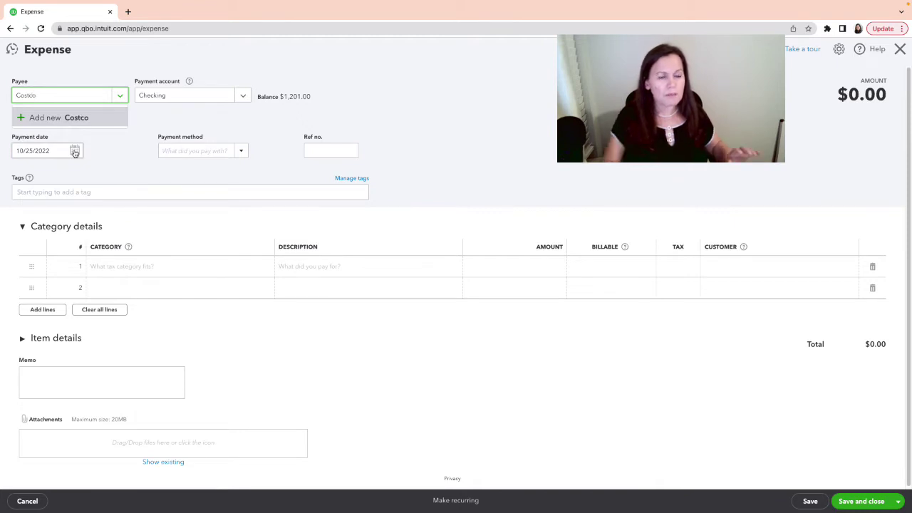
pyautogui.click(81, 118)
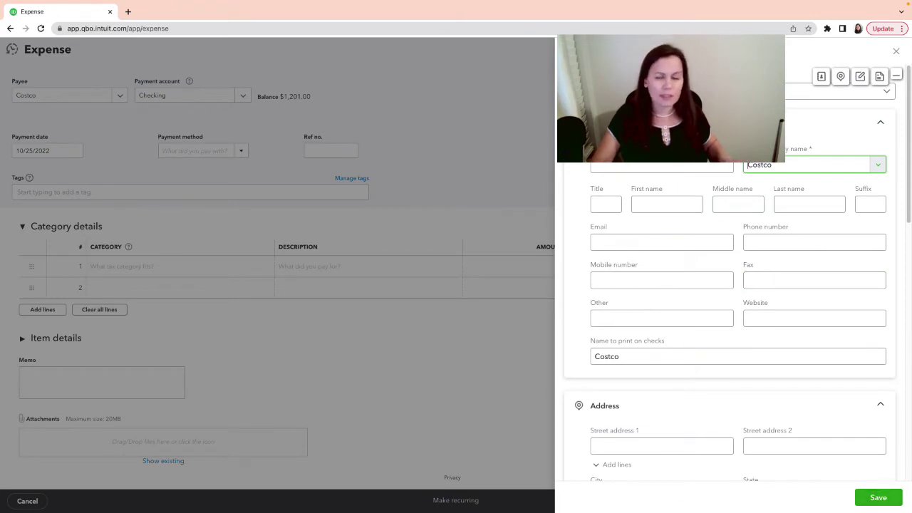
pyautogui.click(747, 201)
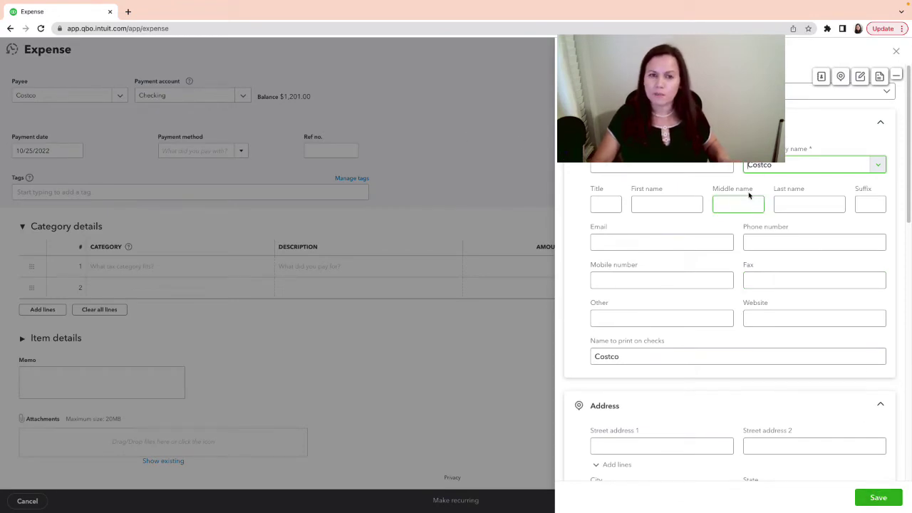
pyautogui.click(651, 171)
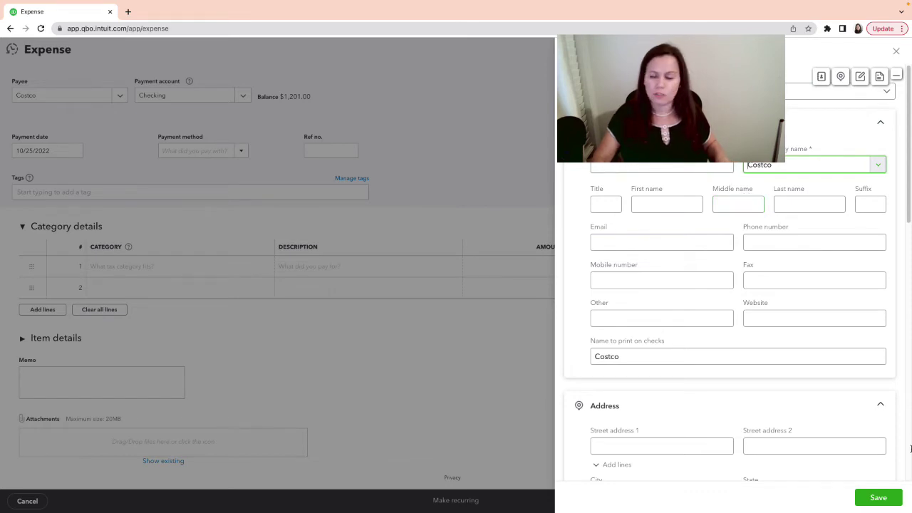
pyautogui.click(662, 248)
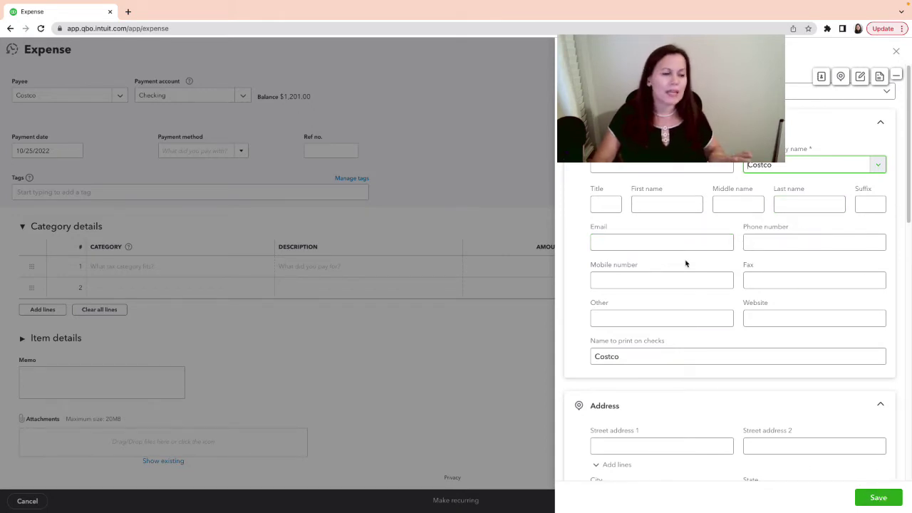
pyautogui.click(871, 493)
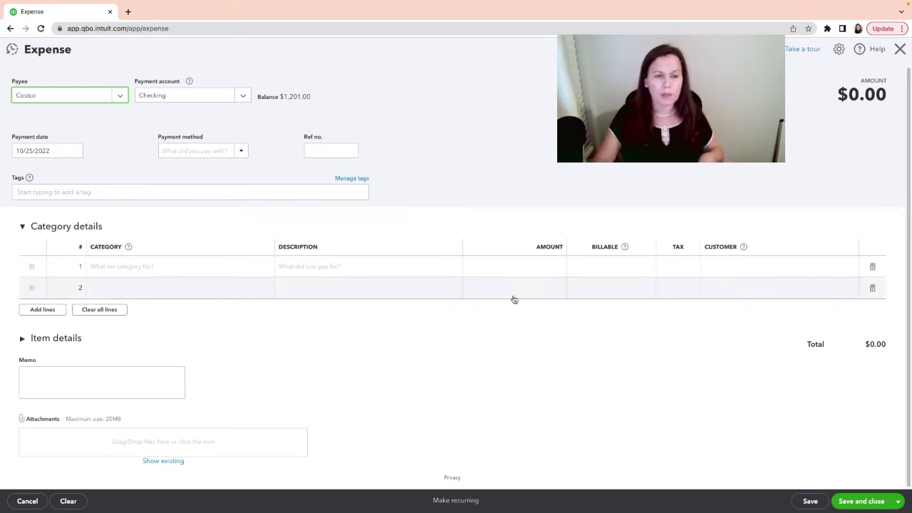
# Step: Fill the first category line of the expense with Office Expenses and an amount of 120
pyautogui.click(186, 269)
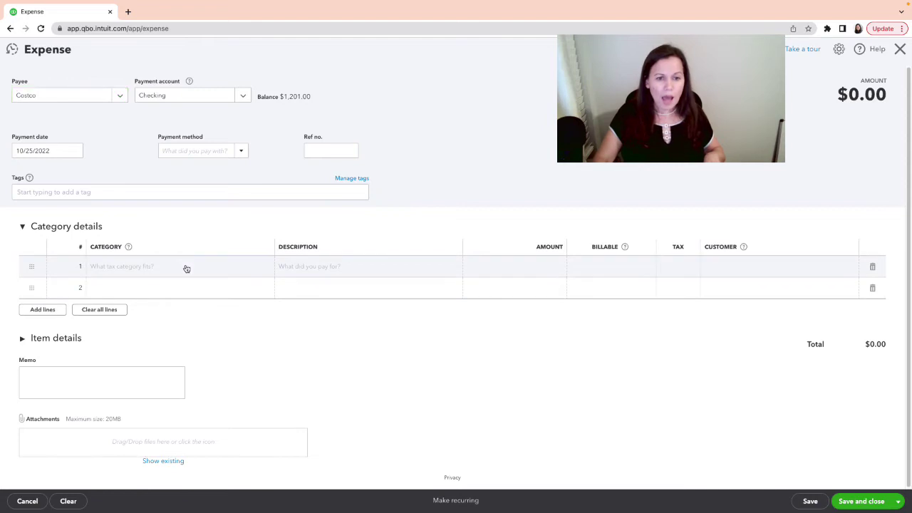
pyautogui.click(184, 268)
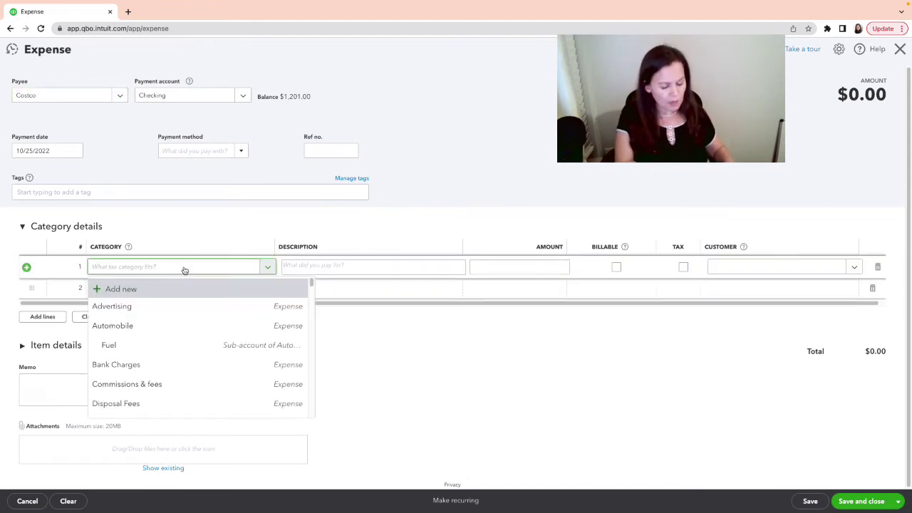
pyautogui.write('office')
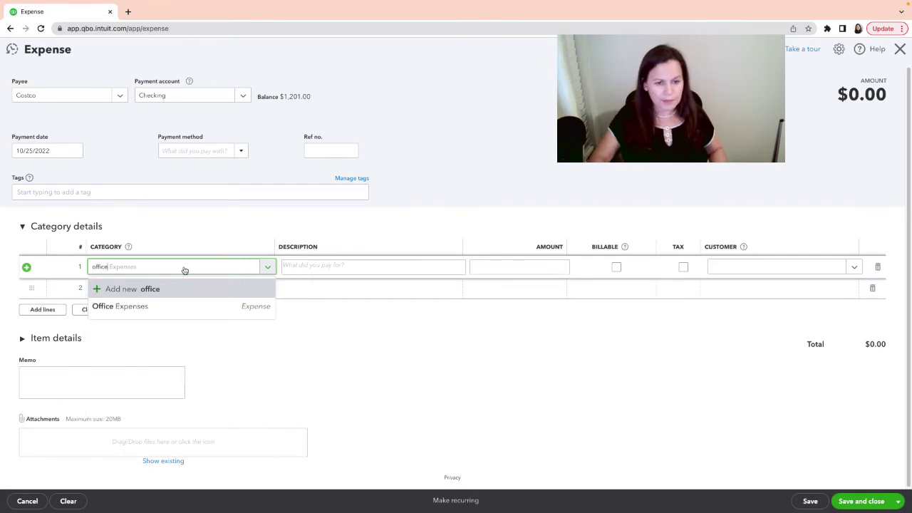
pyautogui.click(142, 308)
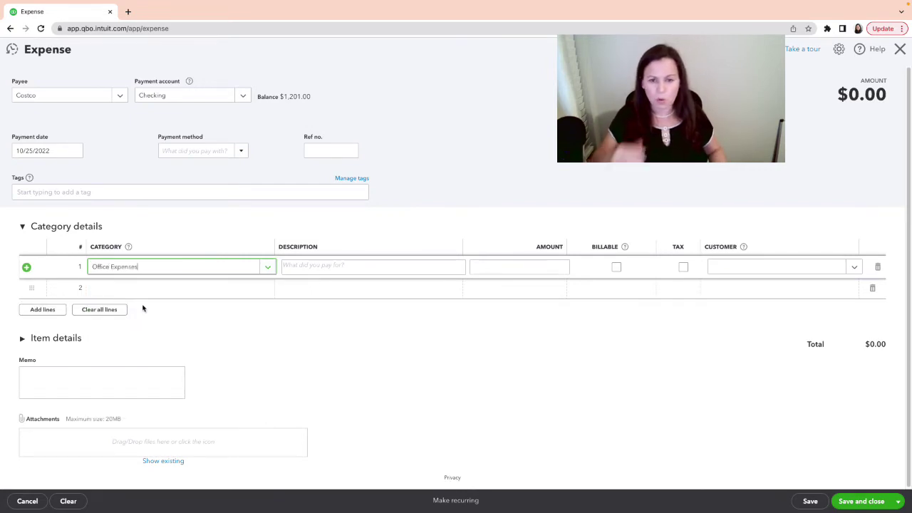
pyautogui.click(533, 267)
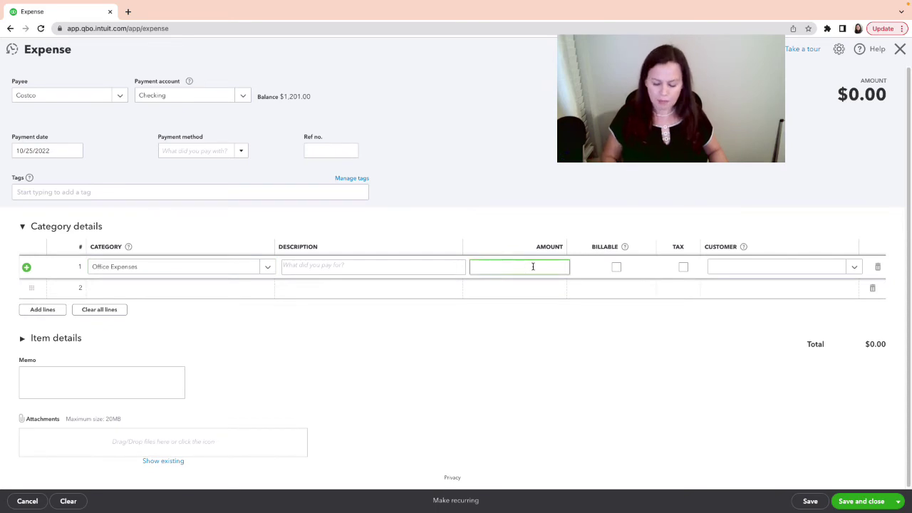
pyautogui.write('120')
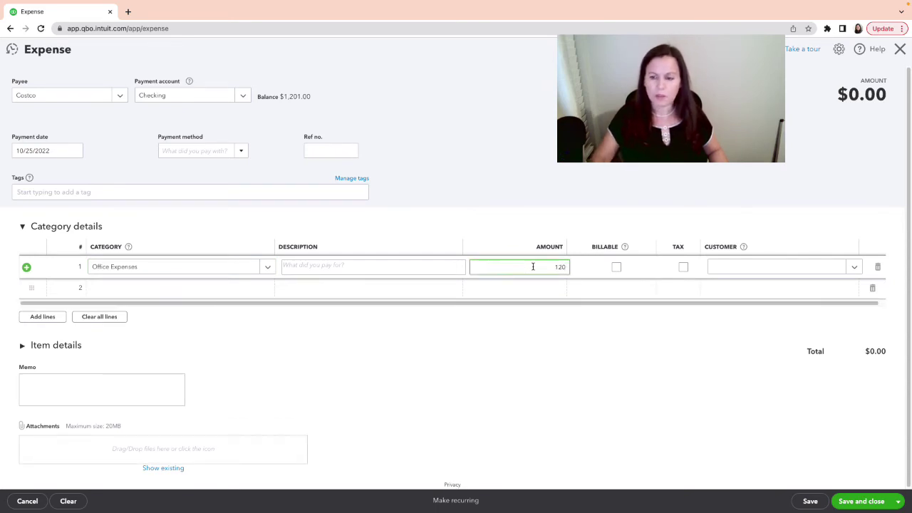
pyautogui.click(572, 362)
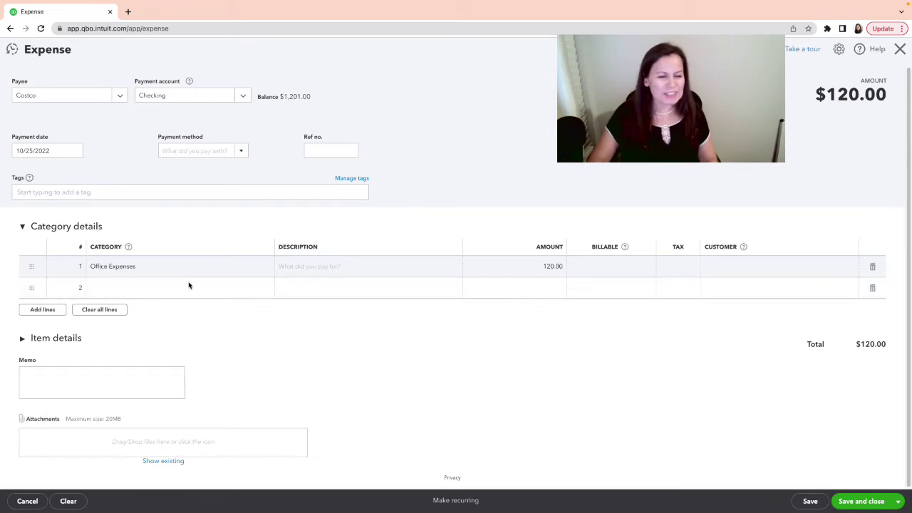
# Step: Open the file browser for the expense's attachments and cancel it without choosing a file
pyautogui.click(21, 423)
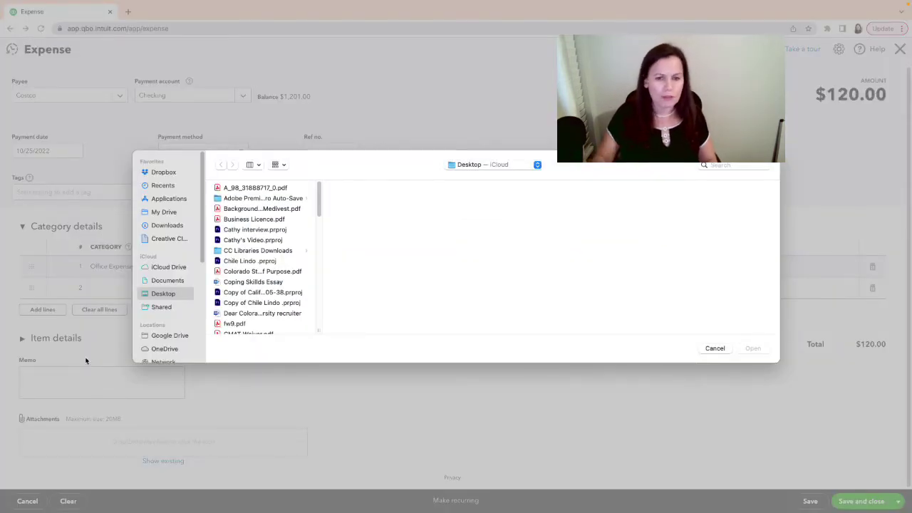
pyautogui.click(708, 351)
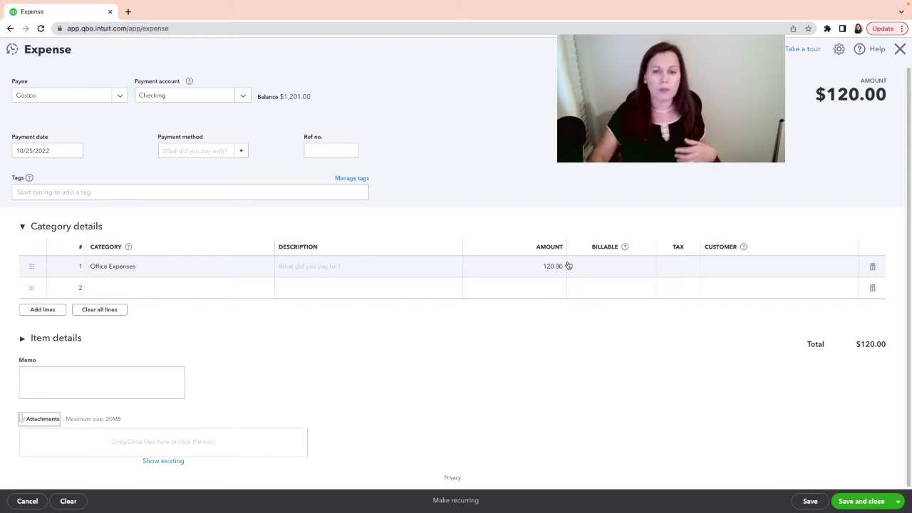
# Step: Add a new payment method named Personal Visa to the expense, without marking it as a credit card, and save it
pyautogui.click(242, 152)
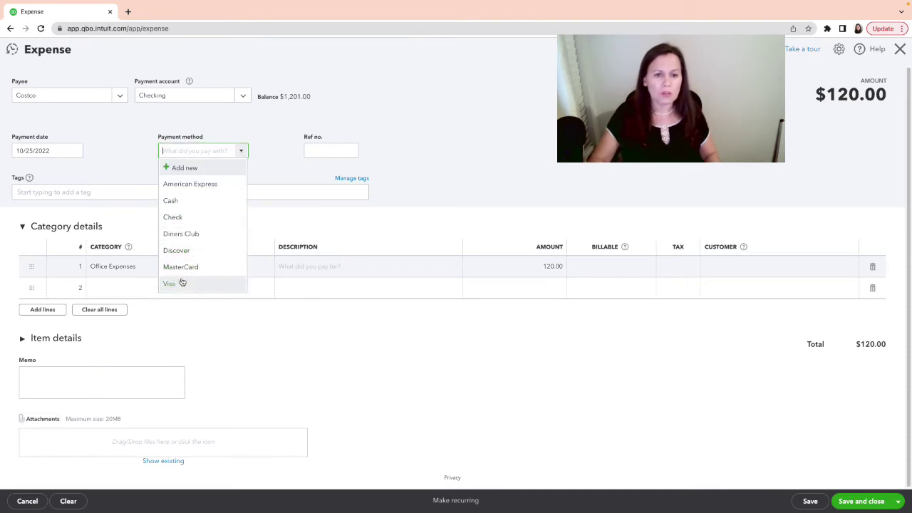
pyautogui.click(196, 171)
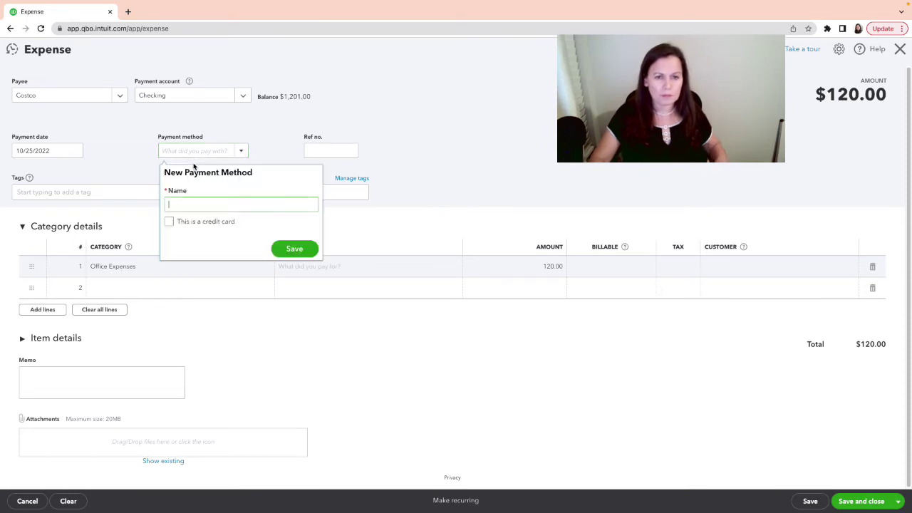
pyautogui.write('Pe')
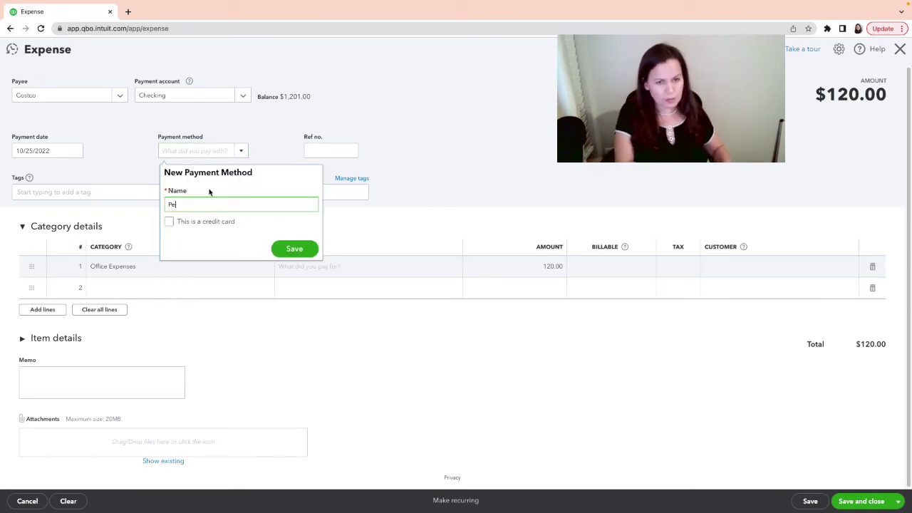
pyautogui.write('rsonal V')
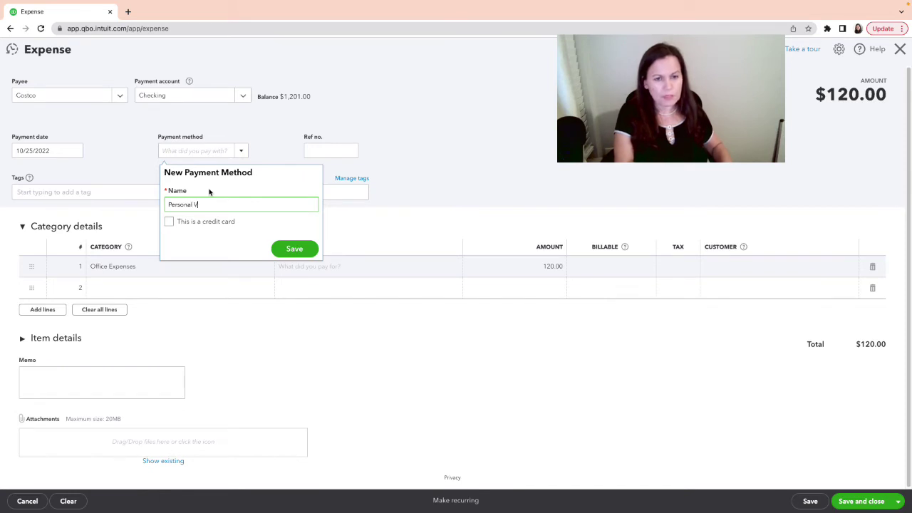
pyautogui.write('isa')
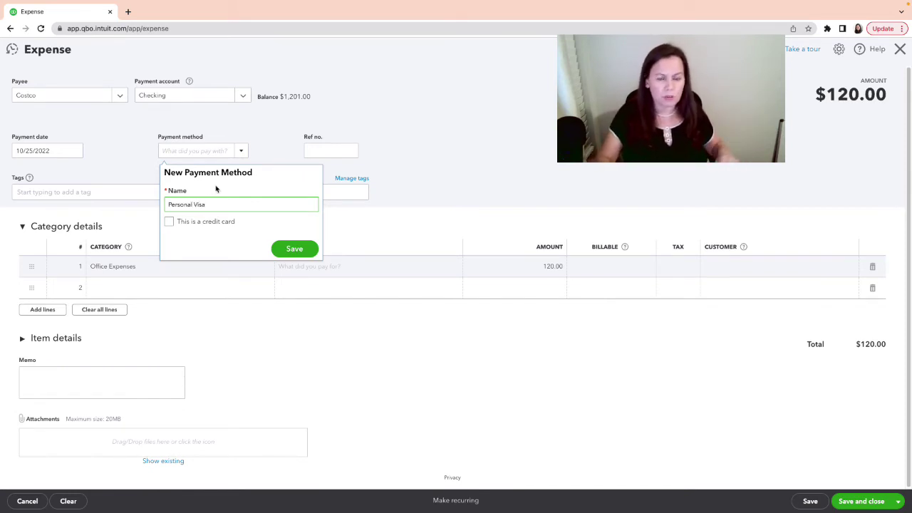
pyautogui.click(273, 250)
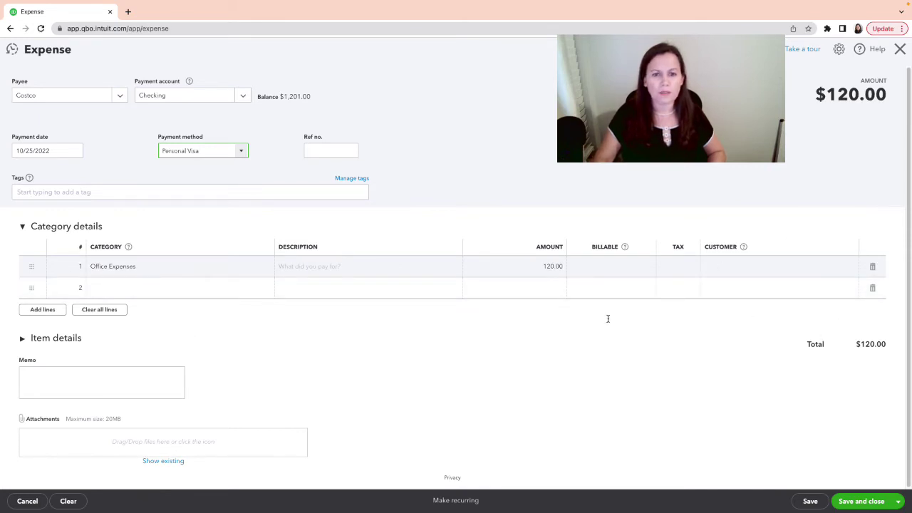
# Step: Set the expense's payment account to the Clearance sub-account of Checking, then save it and start another new expense
pyautogui.click(242, 98)
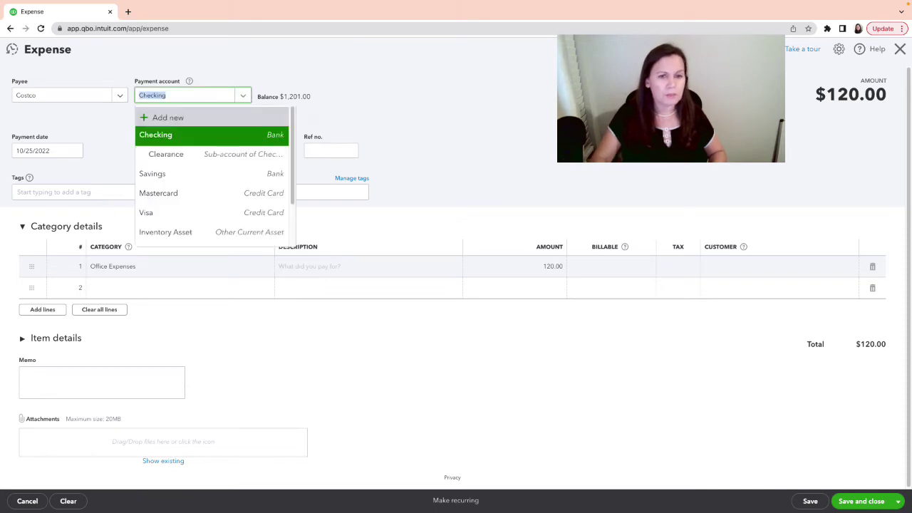
pyautogui.click(158, 155)
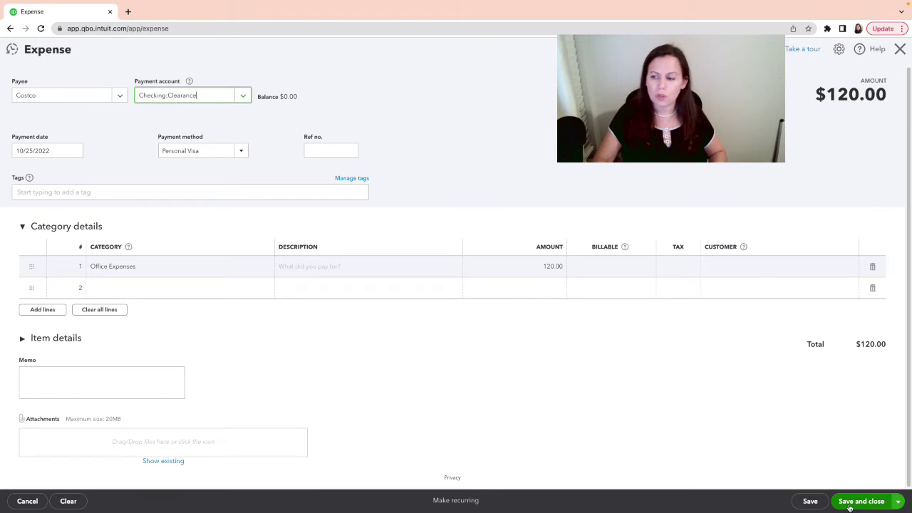
pyautogui.click(897, 502)
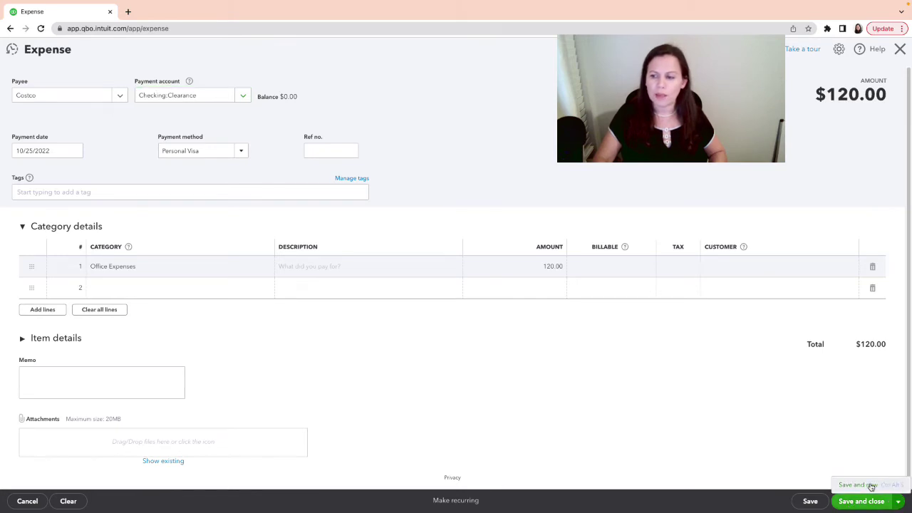
pyautogui.click(871, 486)
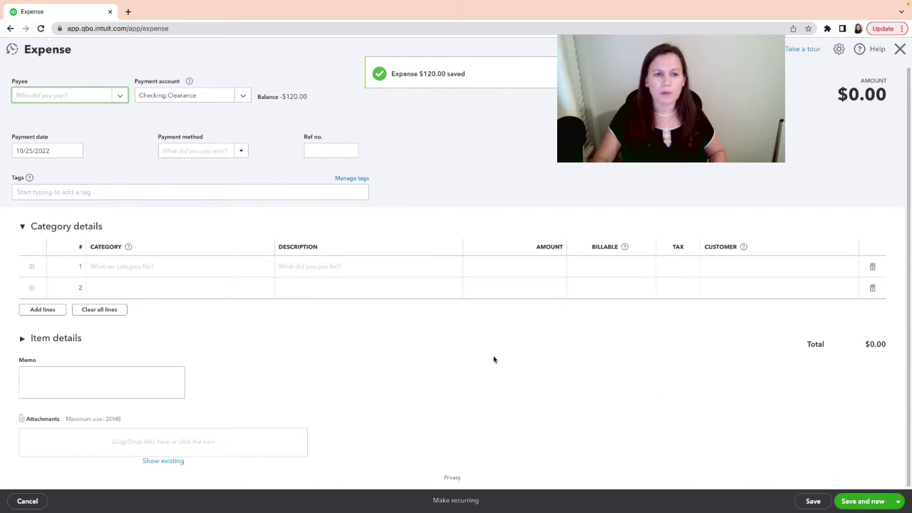
# Step: Choose Bob's Burger Joint as the payee and Meals and Entertainment as the category on the first line
pyautogui.click(118, 94)
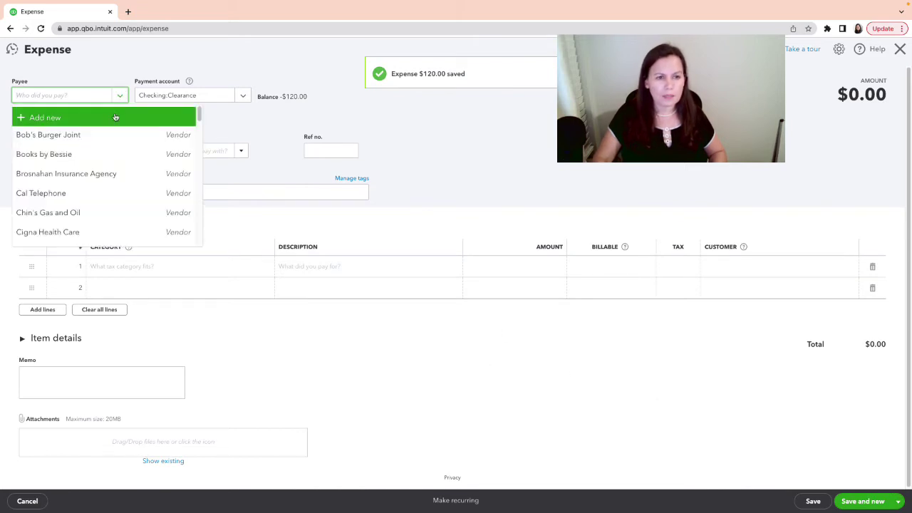
pyautogui.click(96, 138)
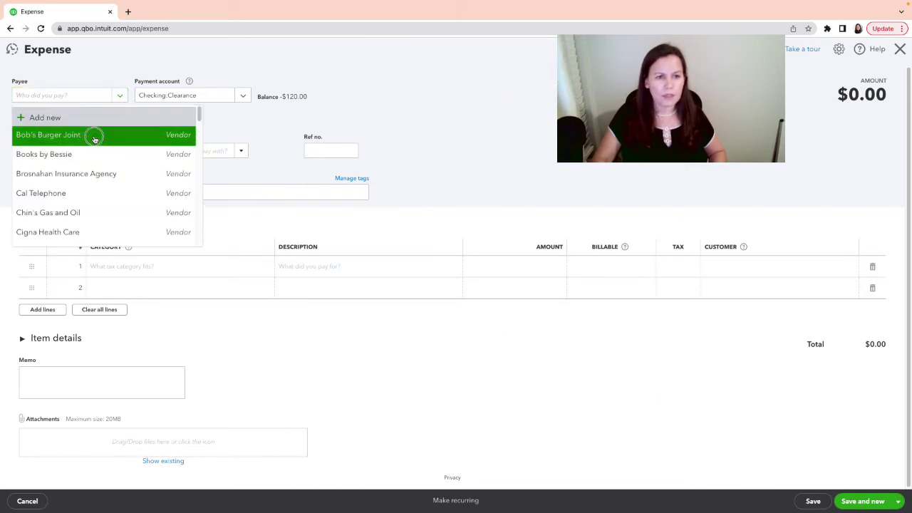
pyautogui.click(137, 266)
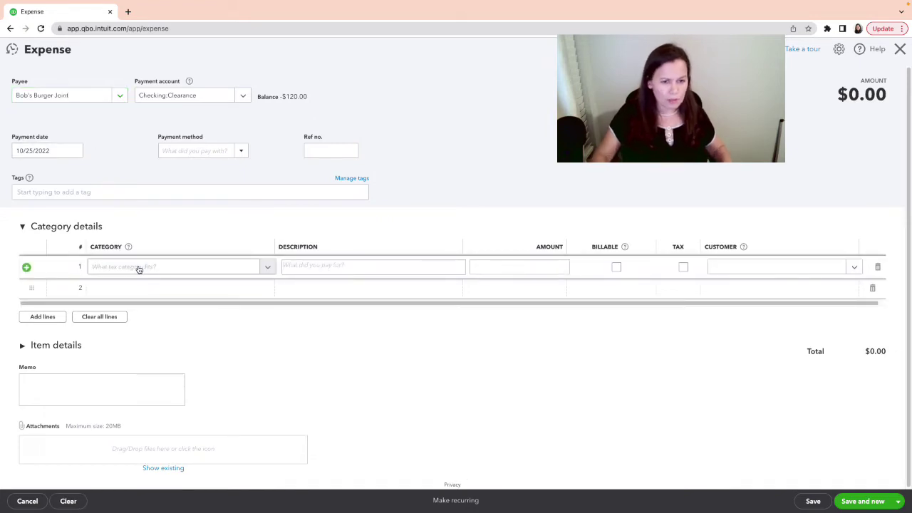
pyautogui.click(139, 268)
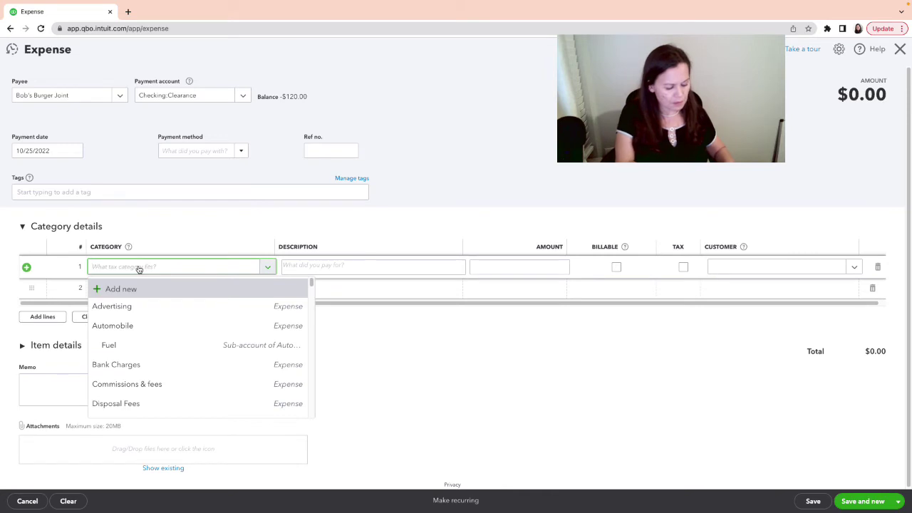
pyautogui.write('meal')
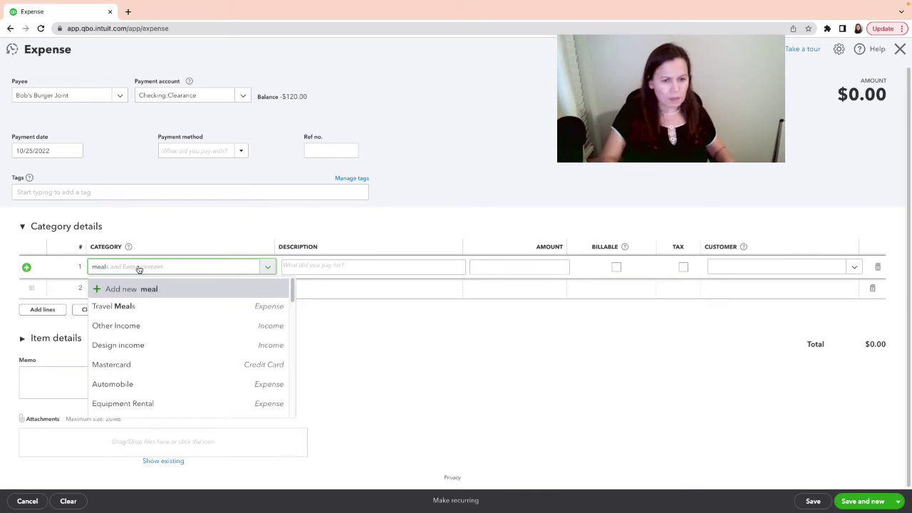
pyautogui.click(139, 326)
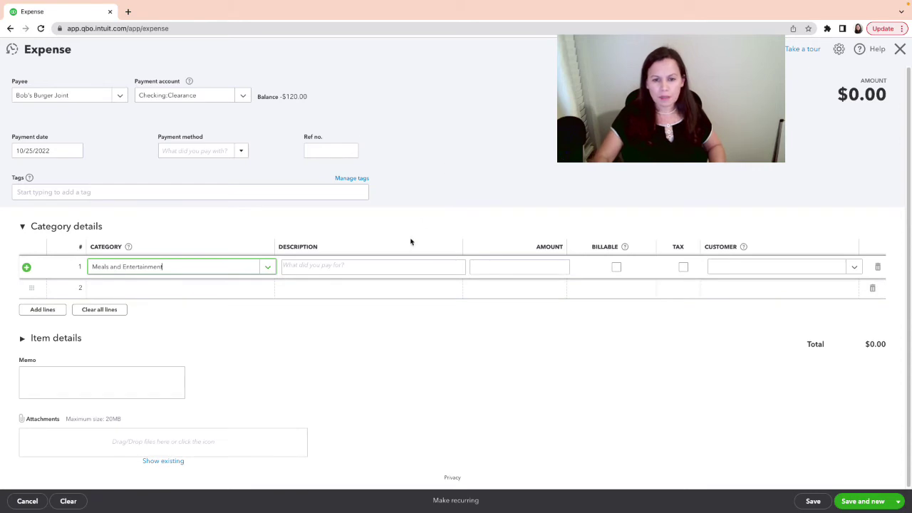
# Step: Describe the first category line as "took employees to lunch" and enter an amount of 400
pyautogui.click(392, 264)
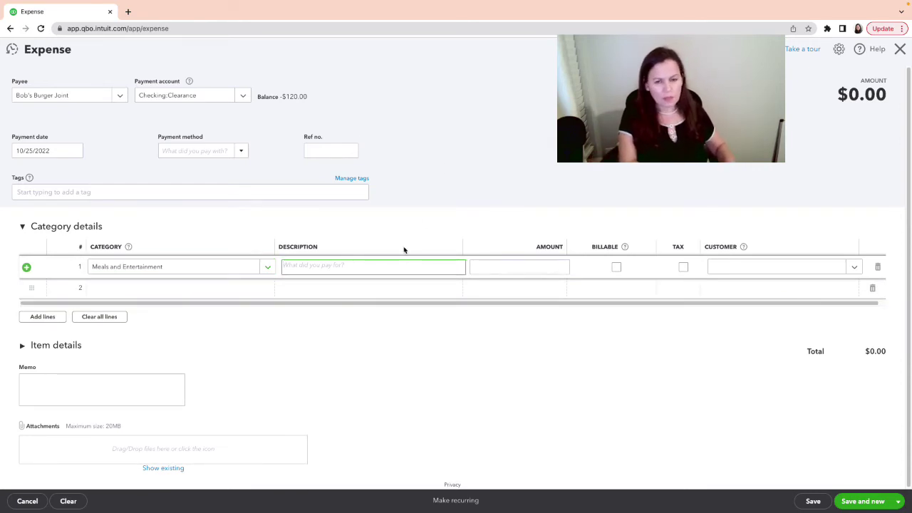
pyautogui.write('took')
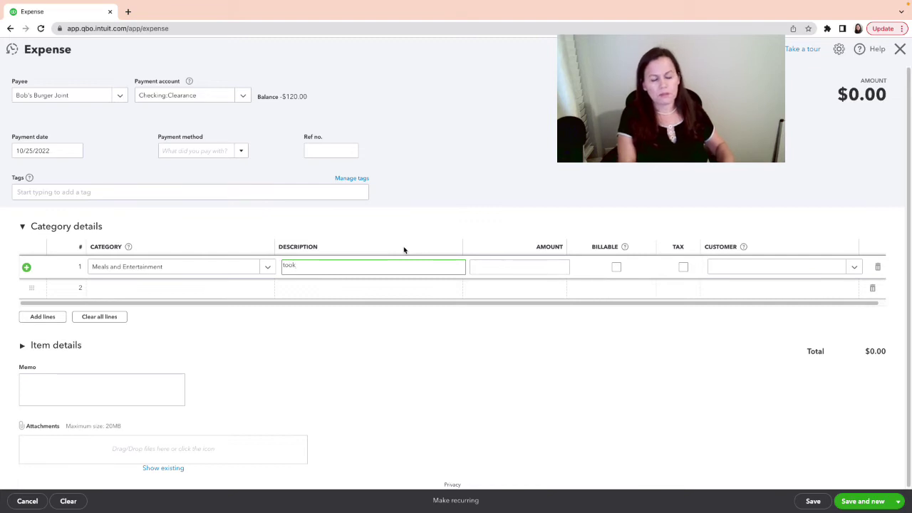
pyautogui.write(' employe')
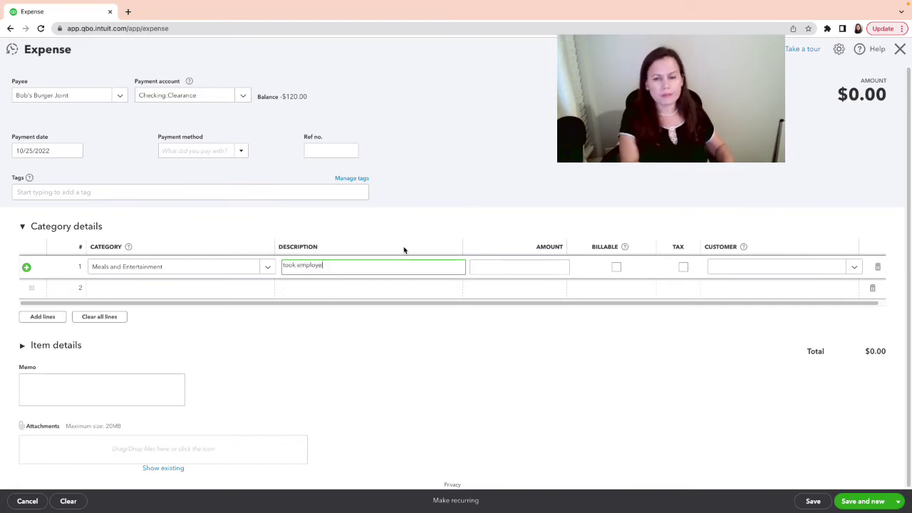
pyautogui.write('es to l')
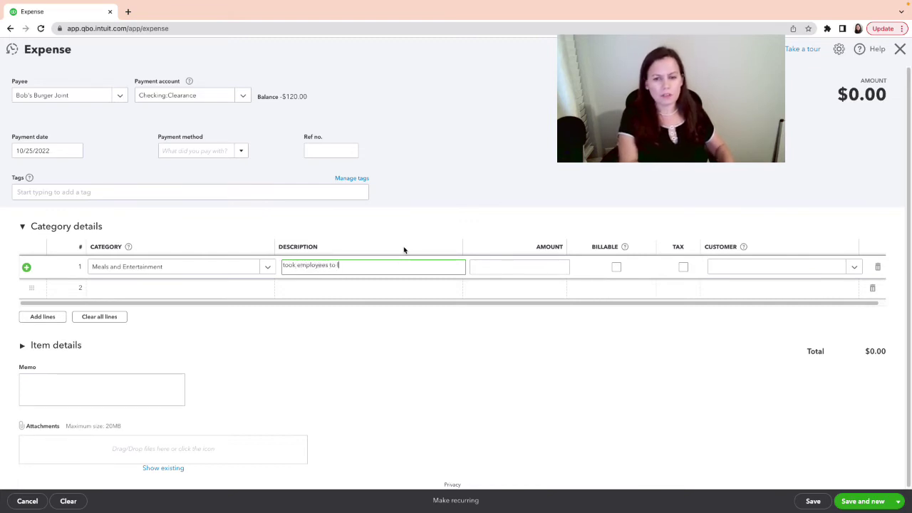
pyautogui.write('unch')
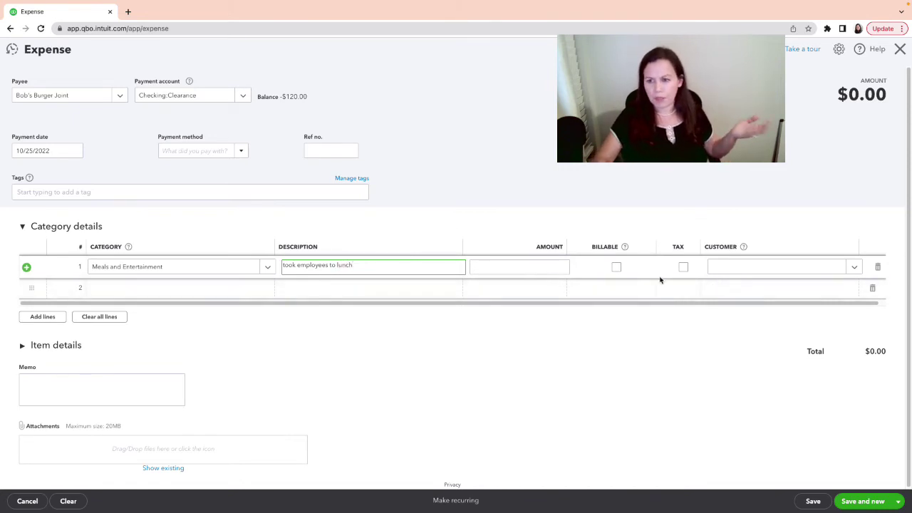
pyautogui.click(532, 264)
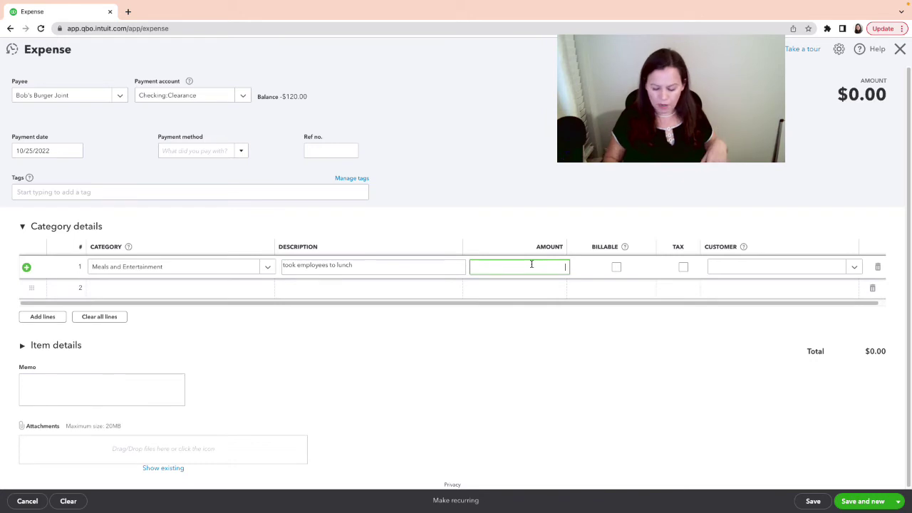
pyautogui.write('400')
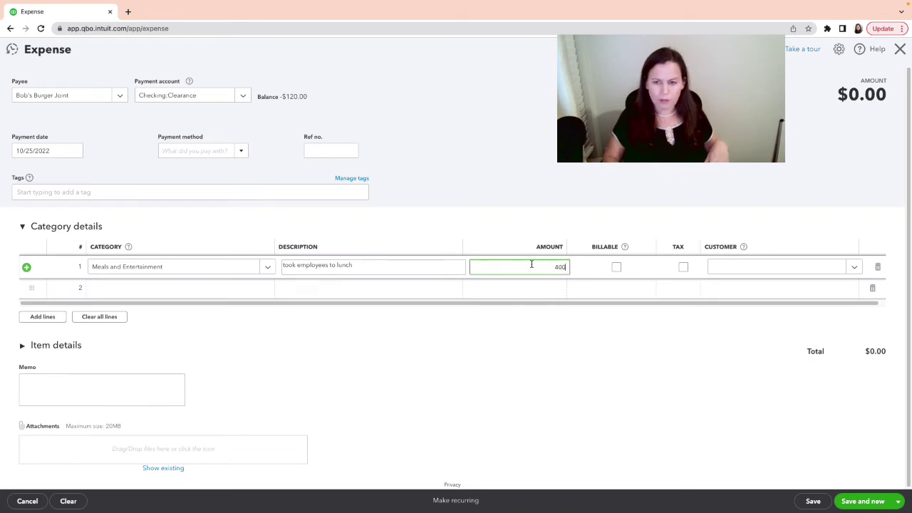
pyautogui.press('Tab')
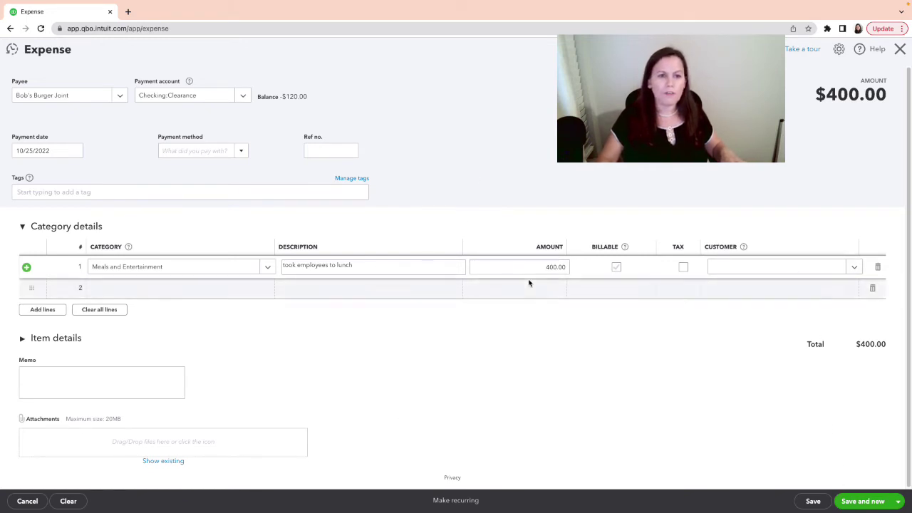
# Step: Leave the tags empty, then save the lunch expense and close the form
pyautogui.click(61, 193)
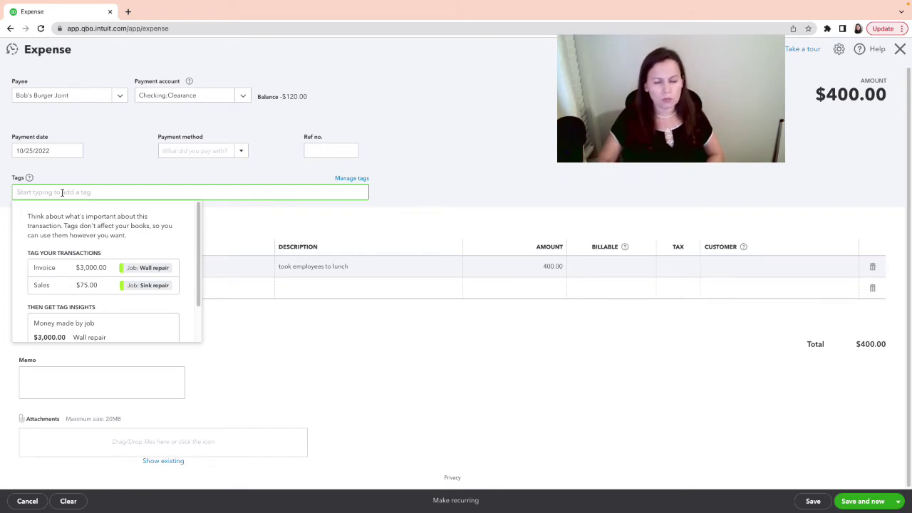
pyautogui.click(726, 181)
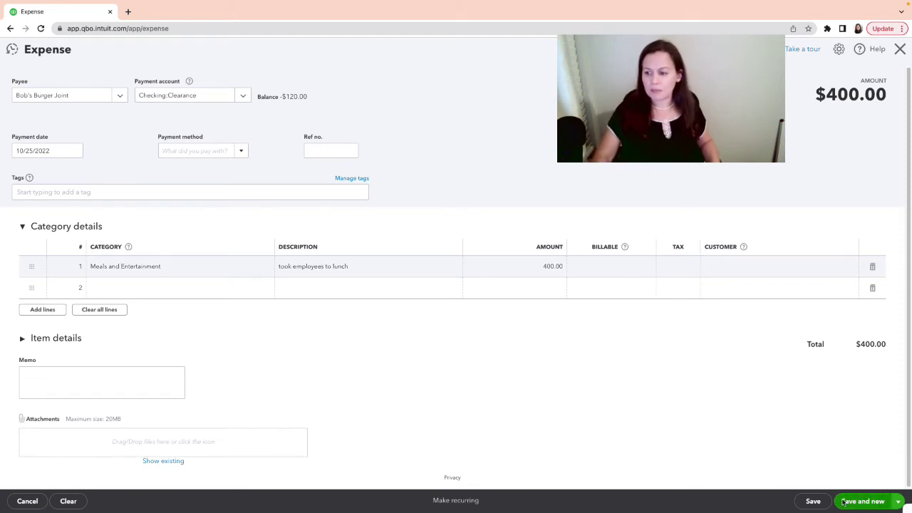
pyautogui.click(899, 503)
pyautogui.click(864, 487)
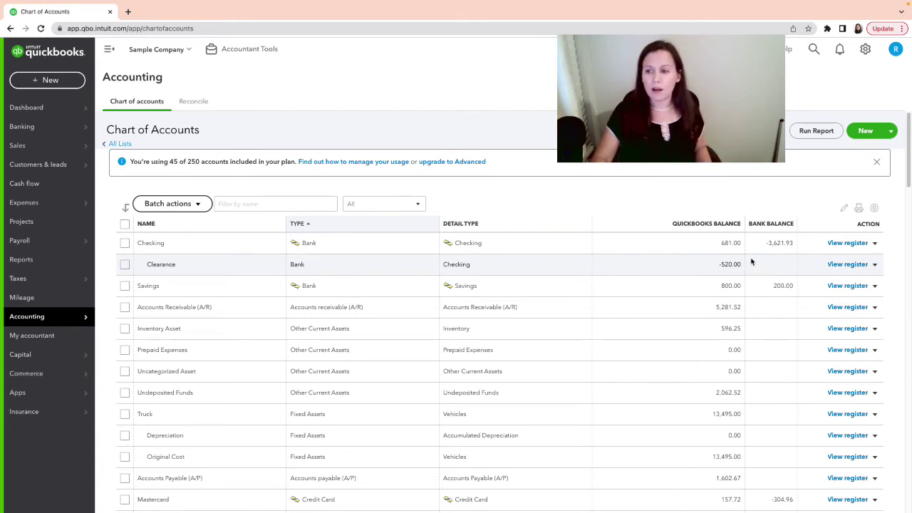
# Step: Duplicate the Chart of Accounts browser tab and switch to the duplicate once it has loaded
pyautogui.rightClick(88, 13)
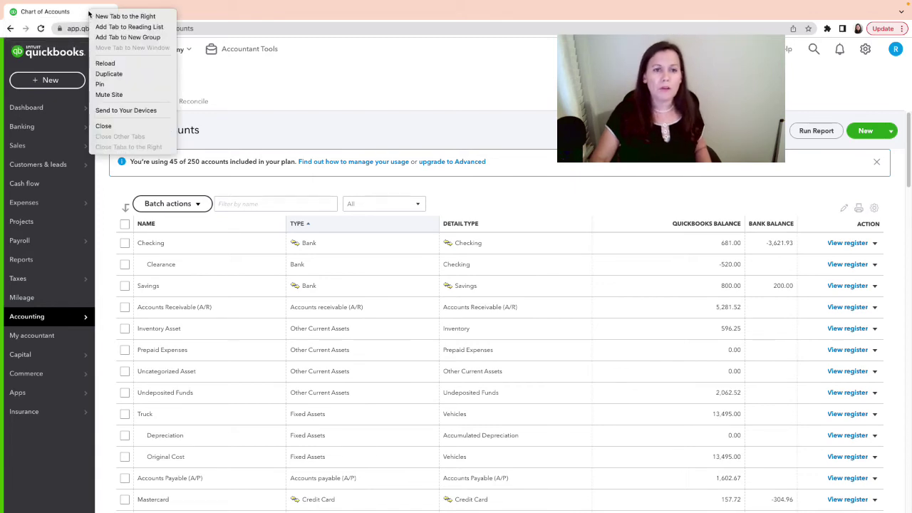
pyautogui.click(119, 74)
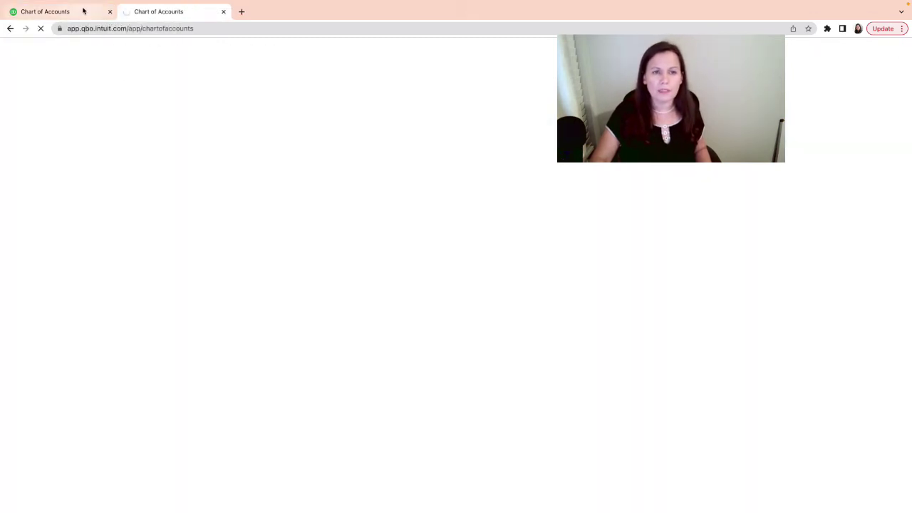
pyautogui.click(74, 16)
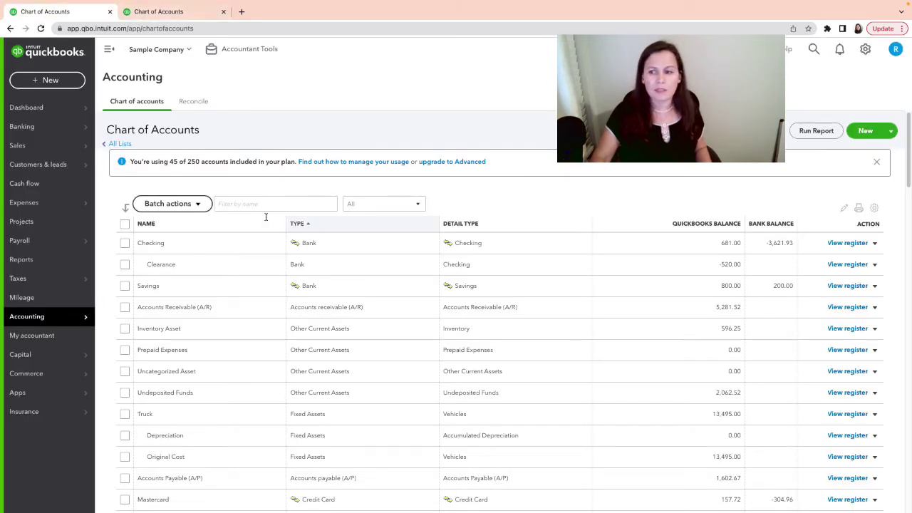
pyautogui.click(160, 11)
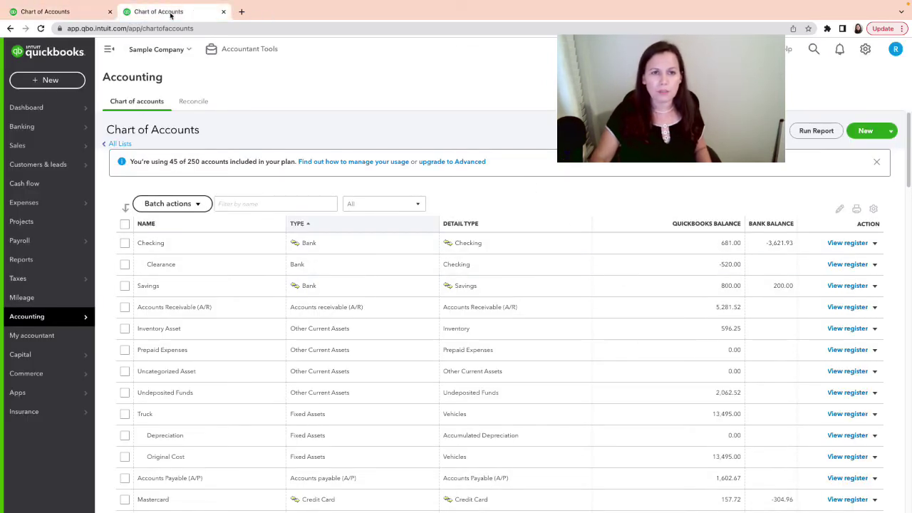
# Step: Start a new journal entry in the duplicated tab, checking the chart of accounts in the original tab before returning to the entry
pyautogui.click(36, 83)
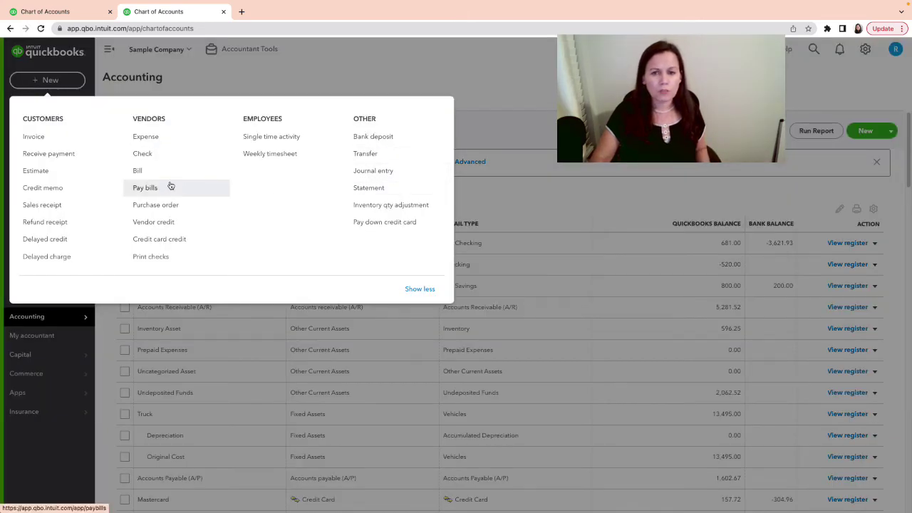
pyautogui.click(380, 174)
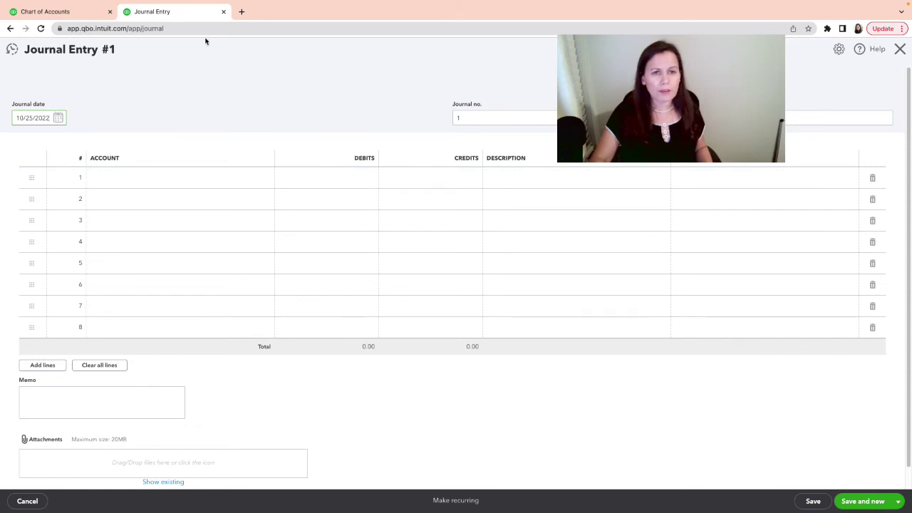
pyautogui.click(63, 12)
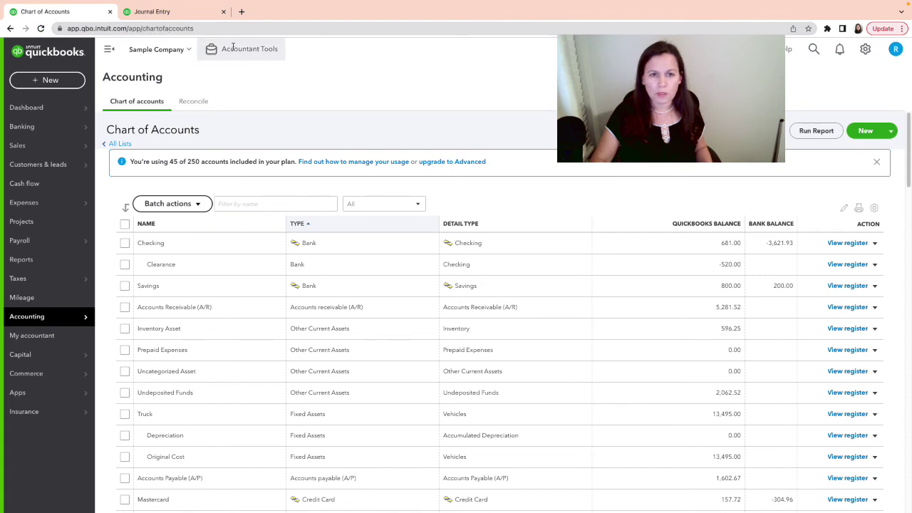
pyautogui.click(179, 13)
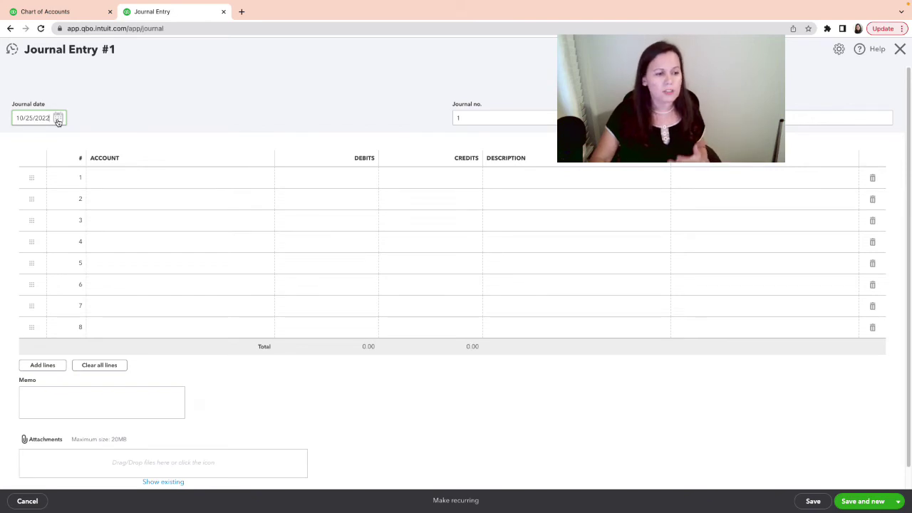
# Step: Set the first journal line to the Checking:Clearance account and debit it 520, checking the account's balance in the chart of accounts
pyautogui.click(147, 183)
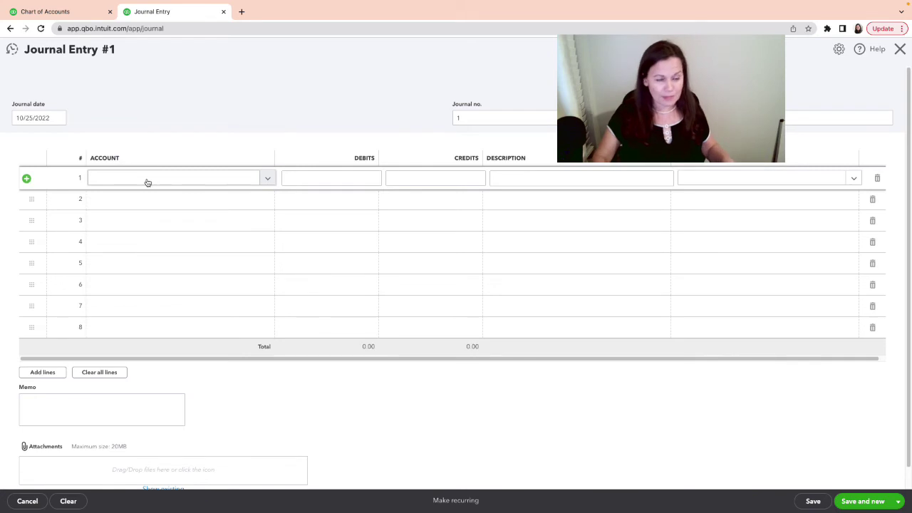
pyautogui.click(150, 179)
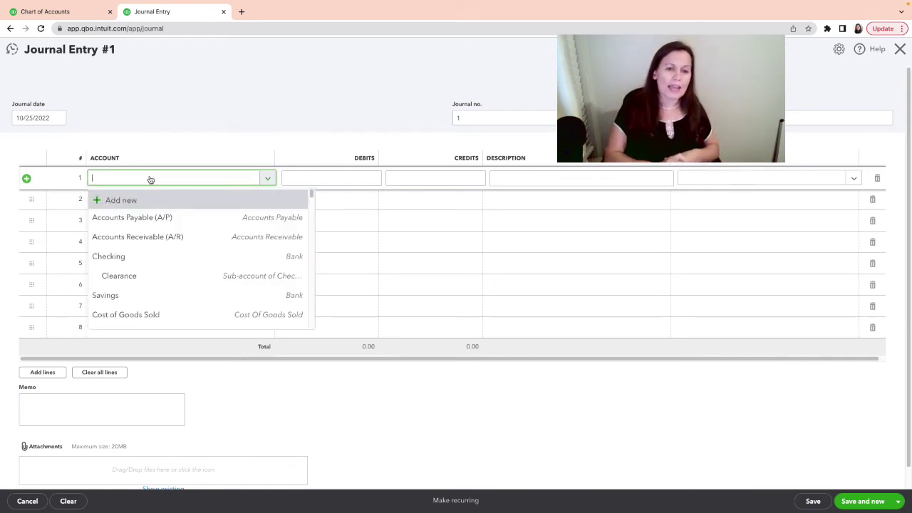
pyautogui.click(136, 276)
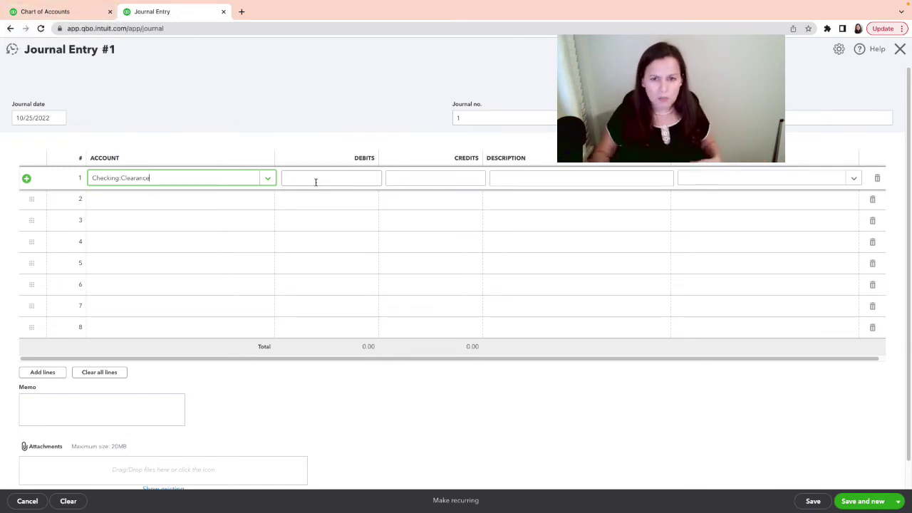
pyautogui.click(52, 12)
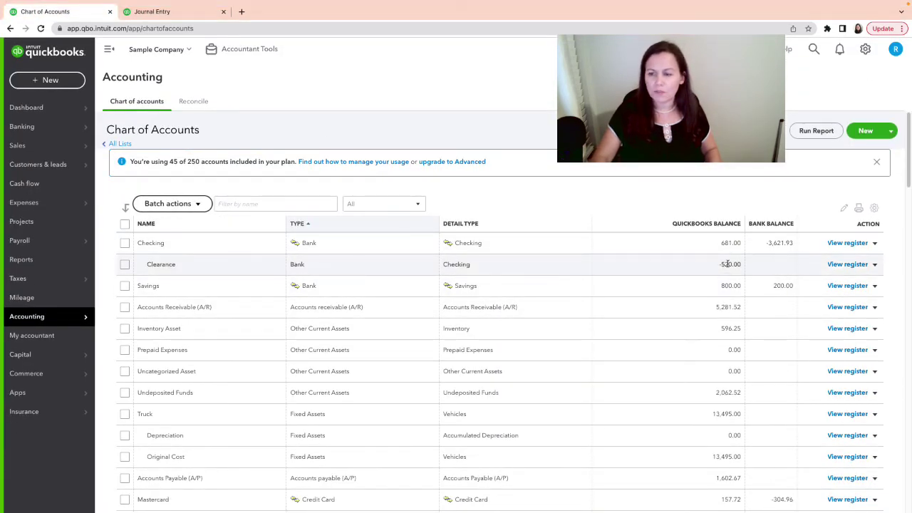
pyautogui.click(178, 12)
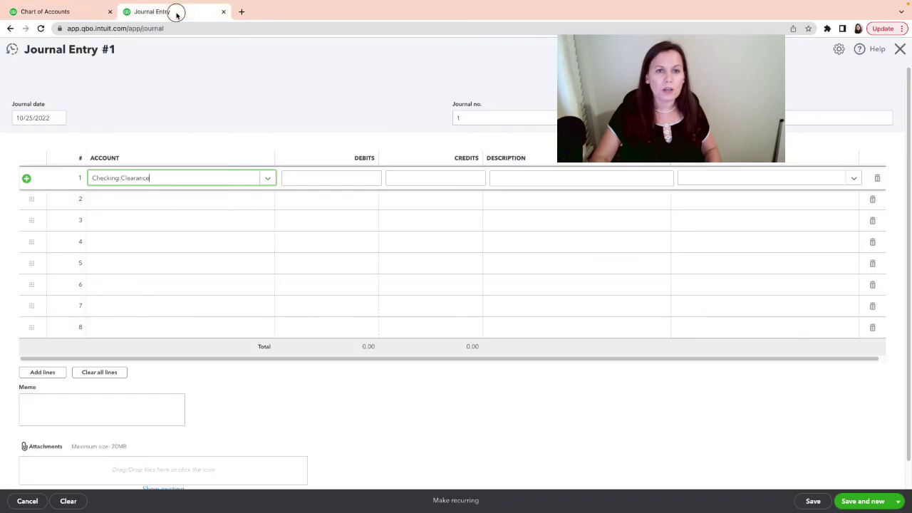
pyautogui.click(330, 183)
pyautogui.write('520')
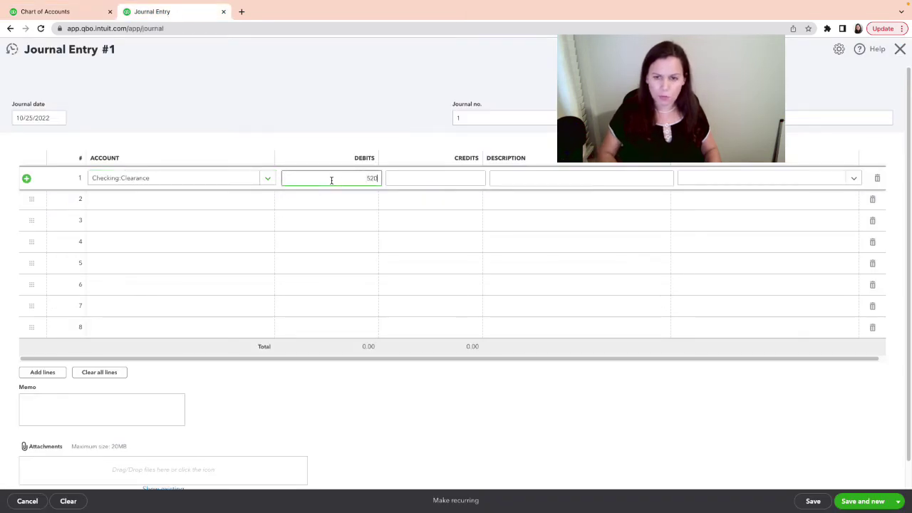
pyautogui.press('Tab')
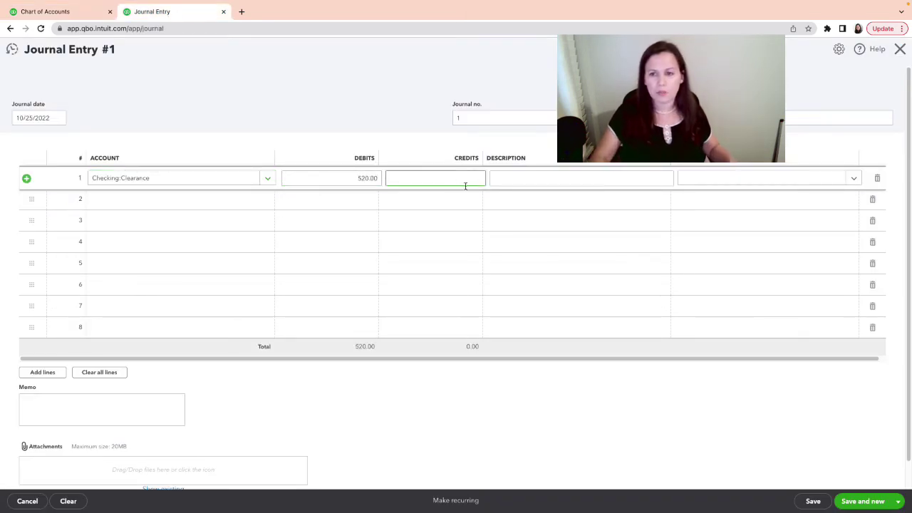
# Step: Describe the first journal line as "removed balance from account from transactions paid with personal funds"
pyautogui.click(497, 179)
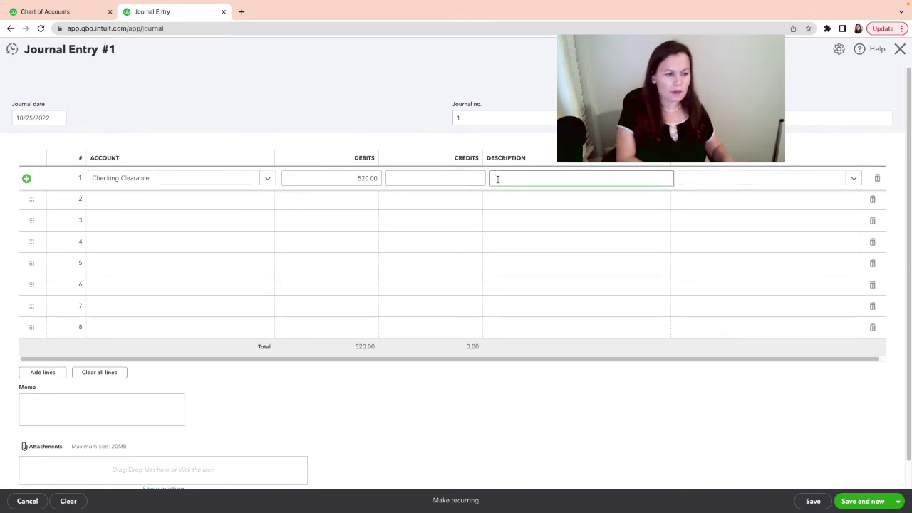
pyautogui.write('removed')
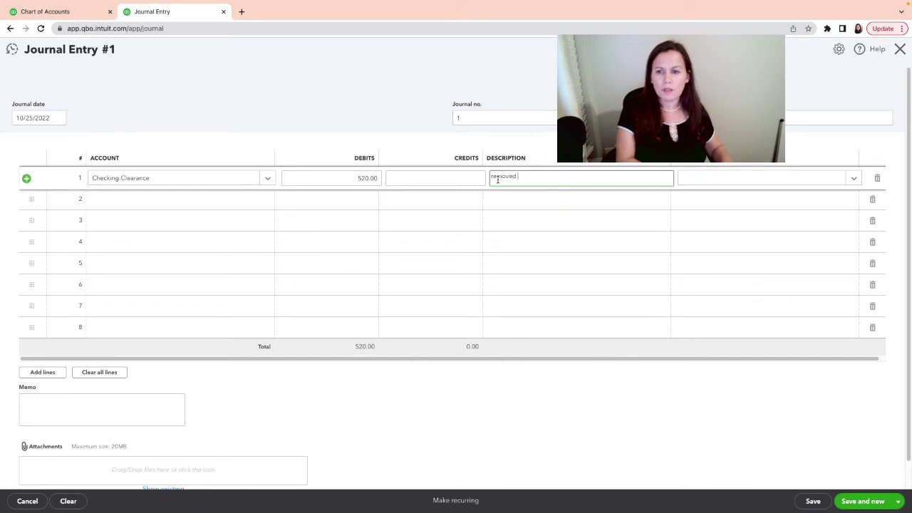
pyautogui.write(' balance f')
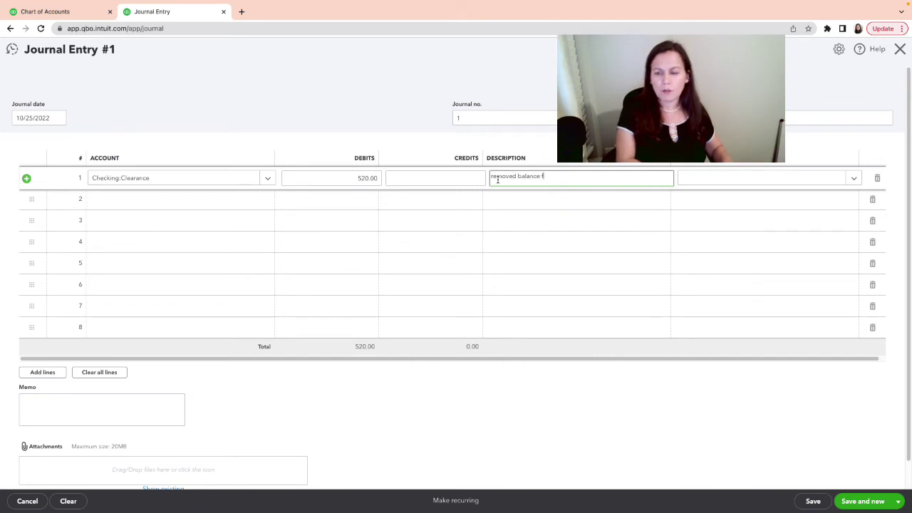
pyautogui.write('rom account from')
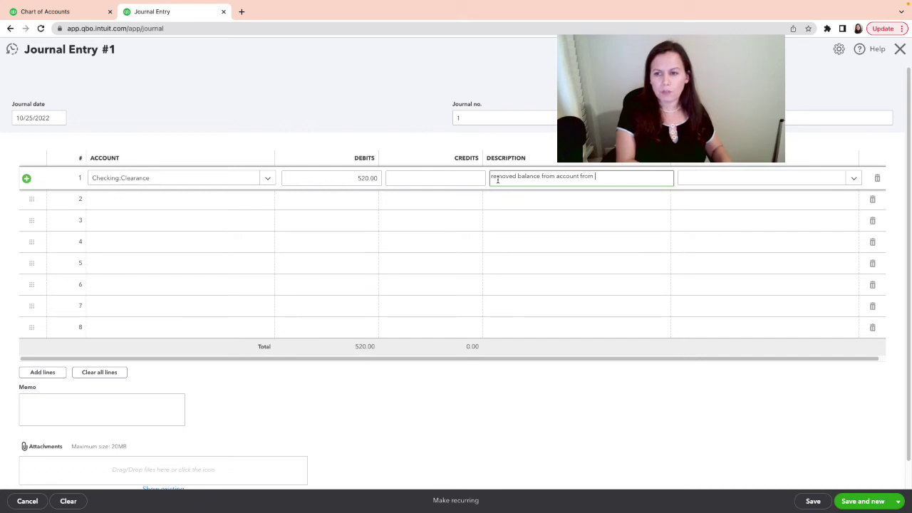
pyautogui.write(' transactions pai')
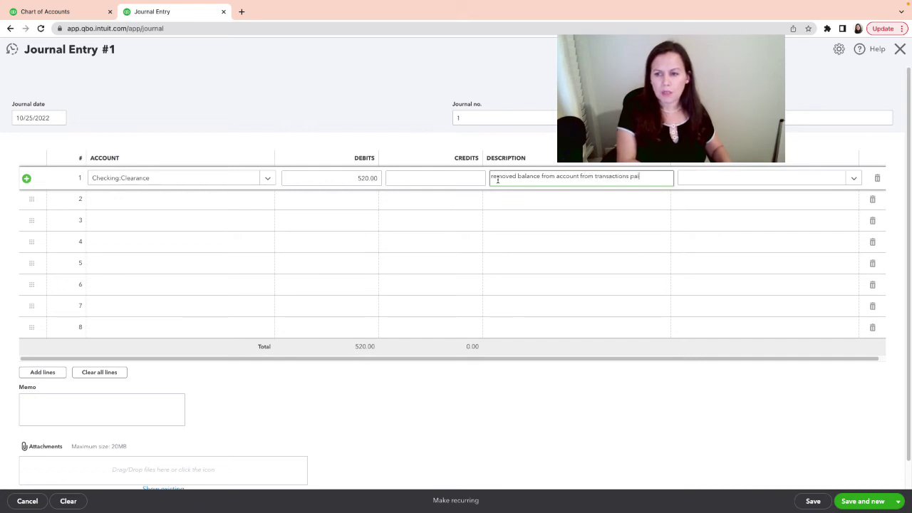
pyautogui.write('d with personal funds')
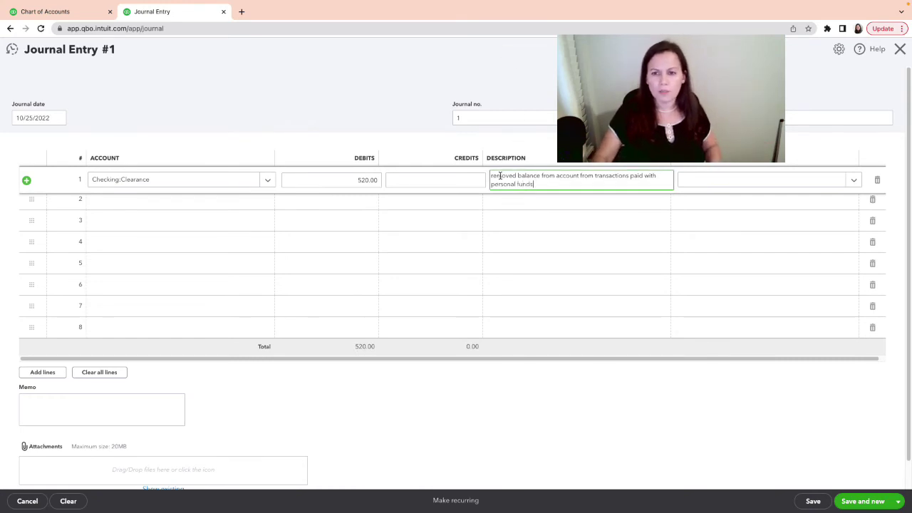
# Step: Copy the first line's description into the second journal line's description
pyautogui.moveTo(491, 177); pyautogui.dragTo(543, 185)
pyautogui.rightClick(520, 180)
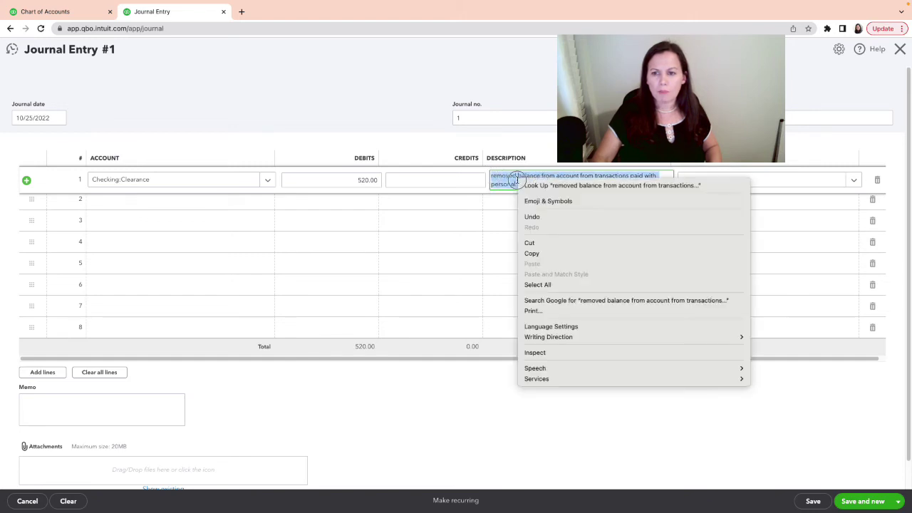
pyautogui.click(531, 253)
pyautogui.click(497, 205)
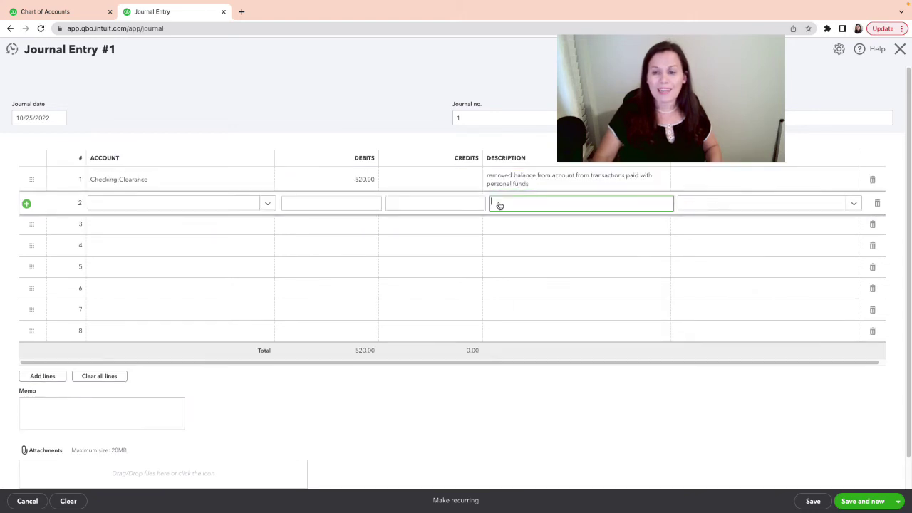
pyautogui.rightClick(502, 204)
pyautogui.click(520, 272)
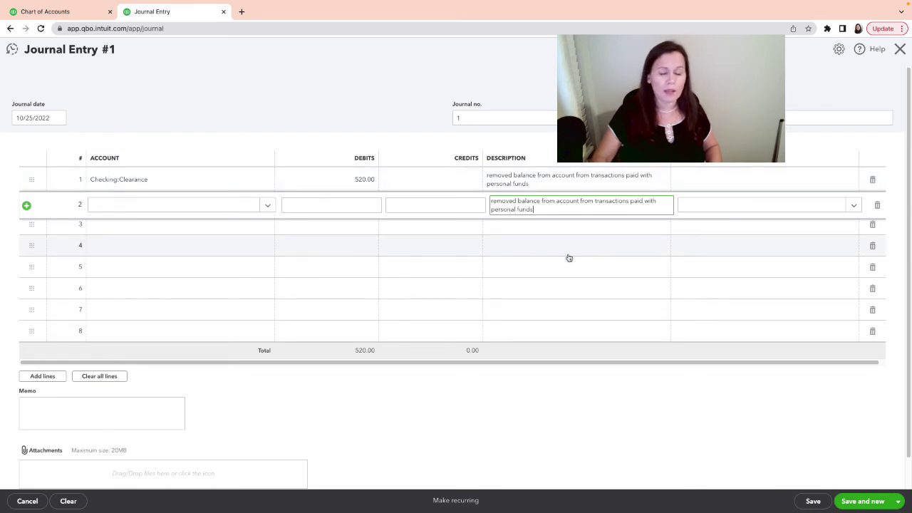
# Step: Search the second line's account choices for "own", then clear the search and look through the available equity accounts
pyautogui.click(162, 206)
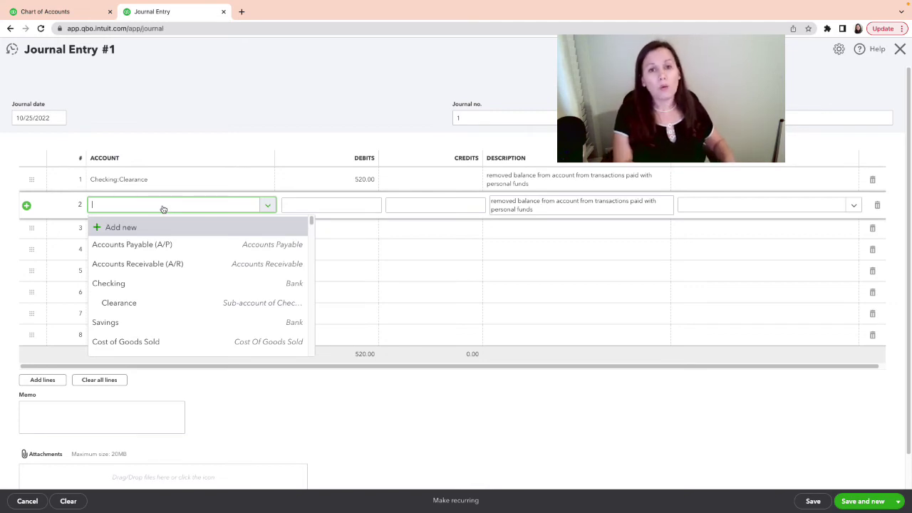
pyautogui.write('own')
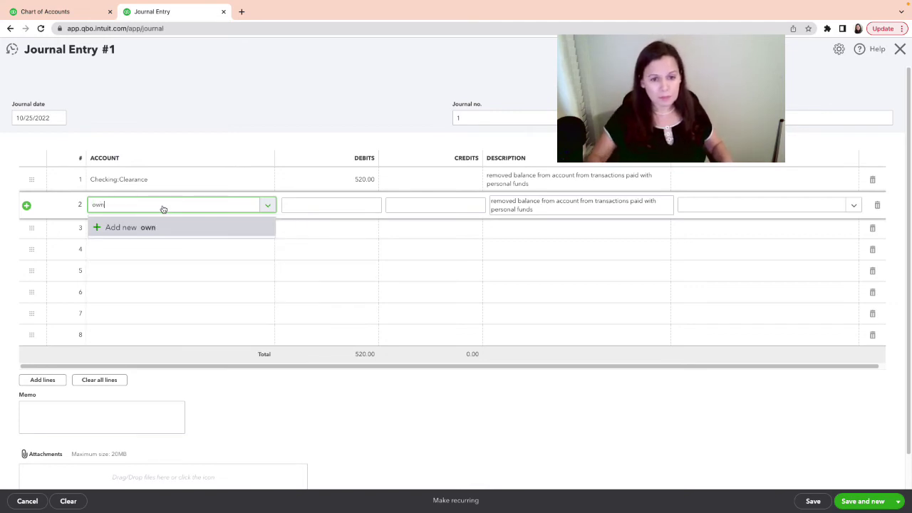
pyautogui.press('BackSpace')
pyautogui.press('BackSpace')
pyautogui.press('BackSpace')
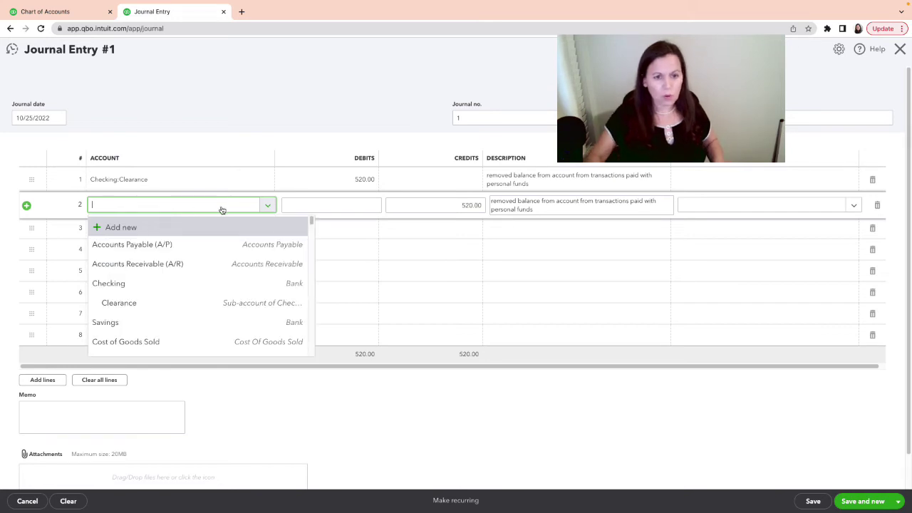
pyautogui.scroll(-5, 261, 314)
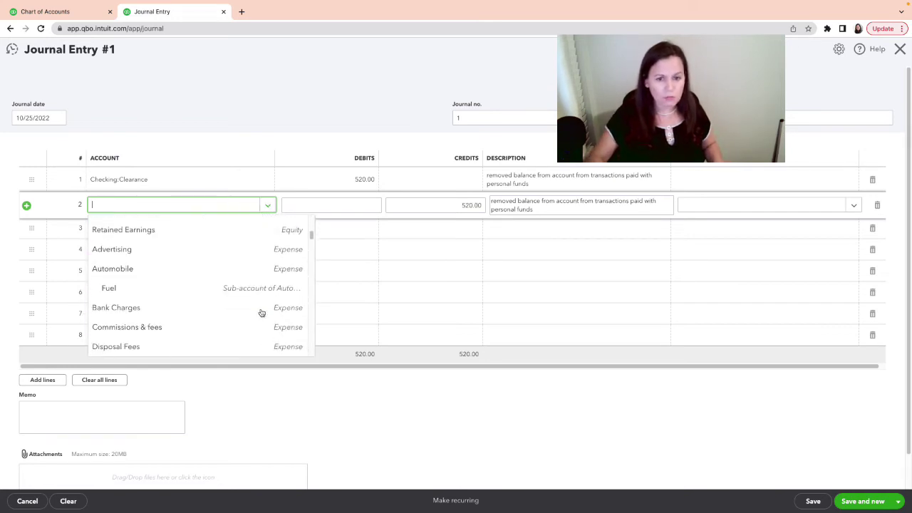
pyautogui.scroll(-1, 262, 313)
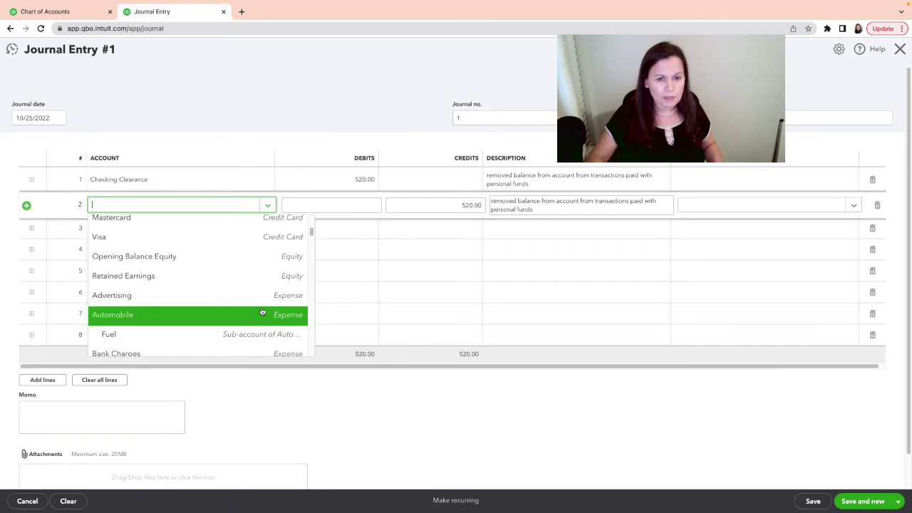
pyautogui.scroll(1, 246, 289)
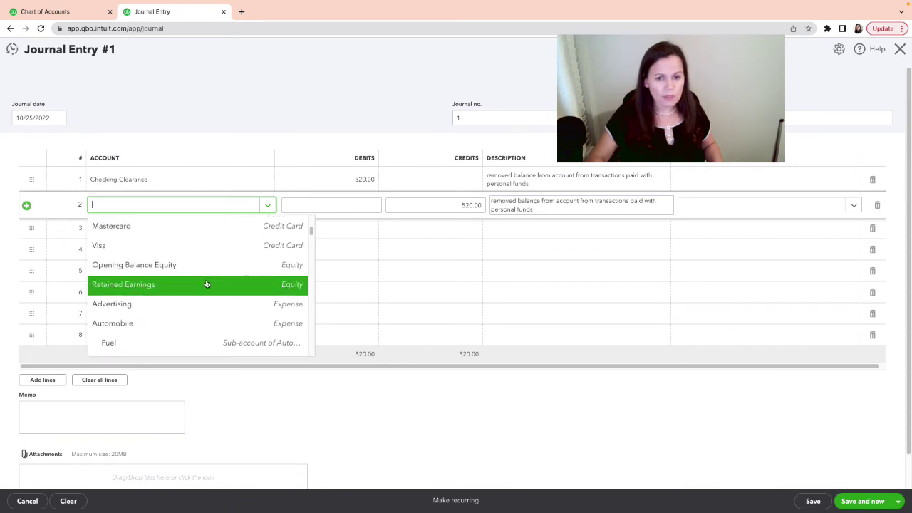
pyautogui.scroll(4, 206, 282)
pyautogui.scroll(1, 209, 283)
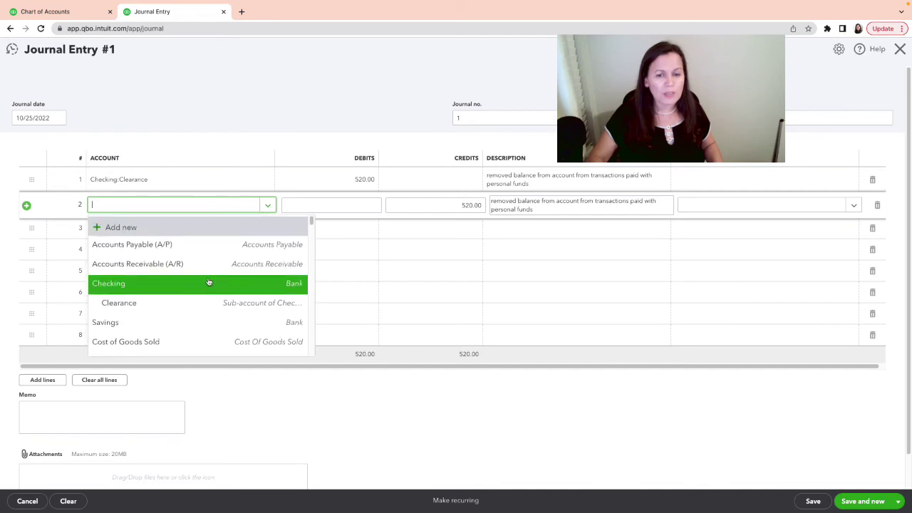
# Step: Create an Equity account with detail type Partner Contributions and the same name for the second journal line, and save it
pyautogui.click(122, 229)
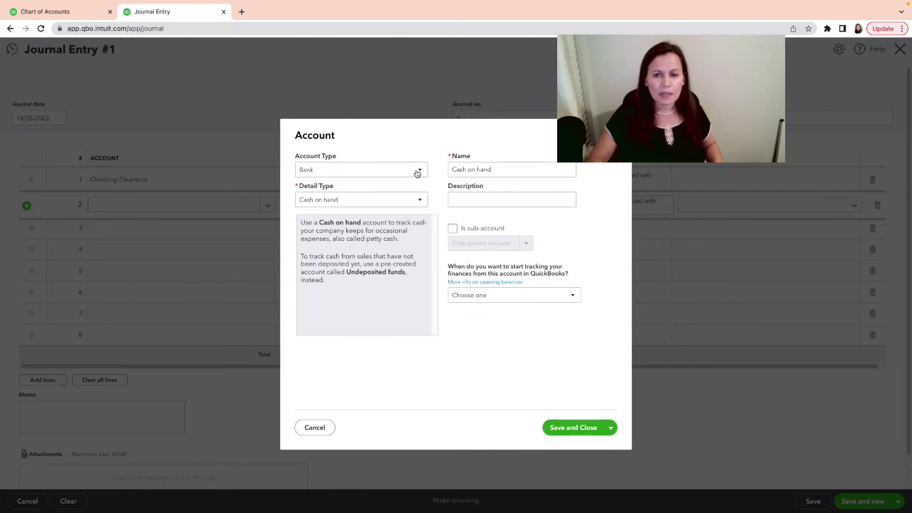
pyautogui.click(417, 171)
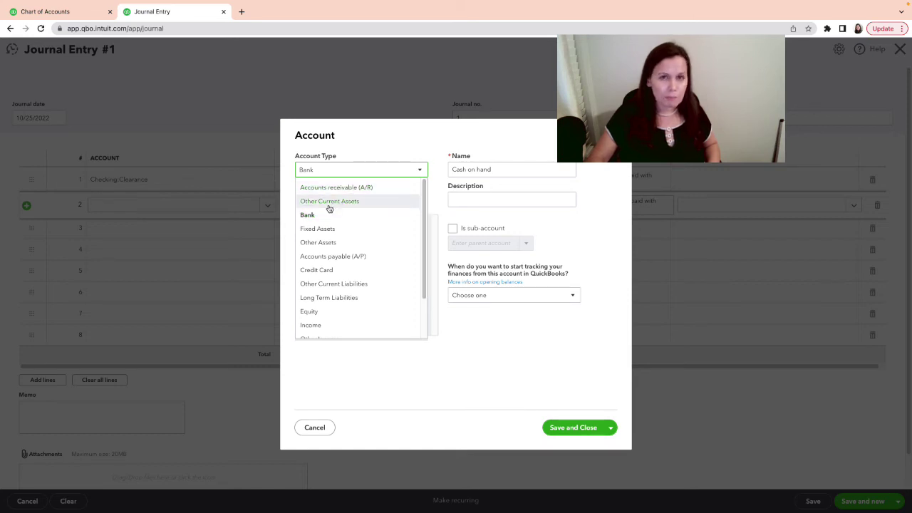
pyautogui.click(321, 313)
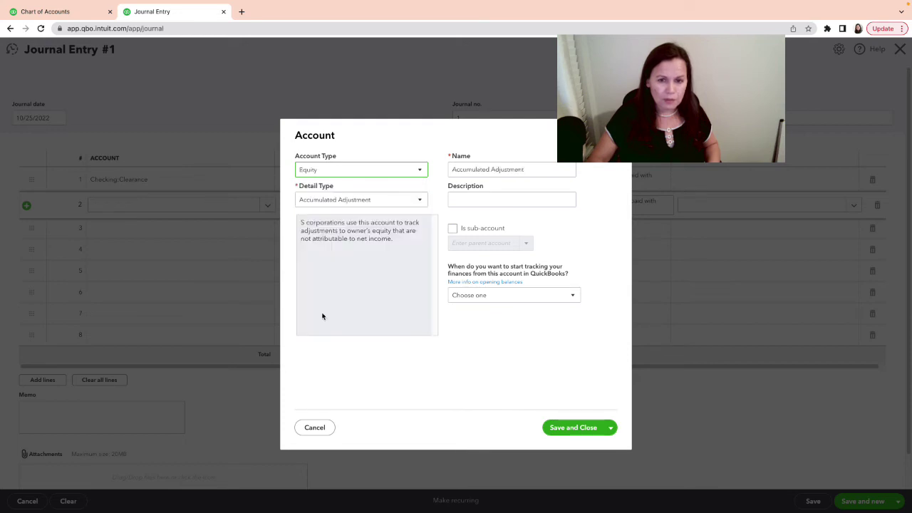
pyautogui.click(420, 202)
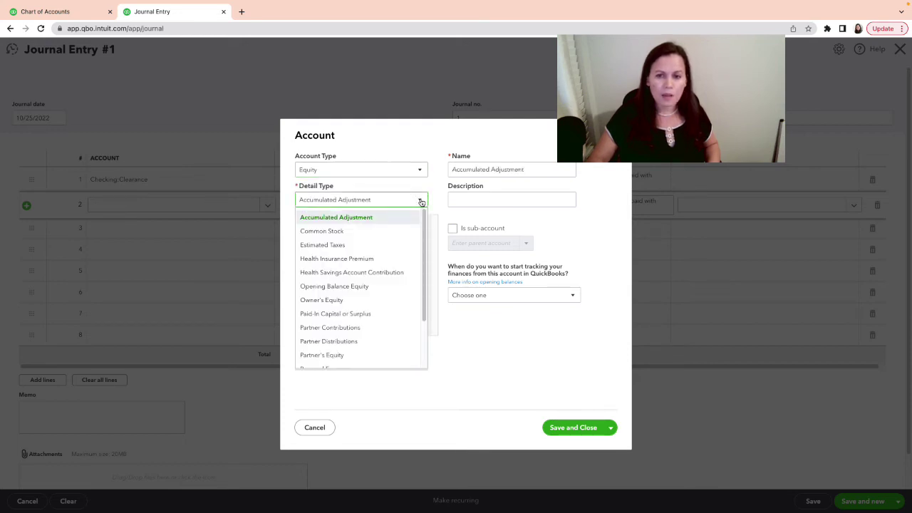
pyautogui.click(347, 307)
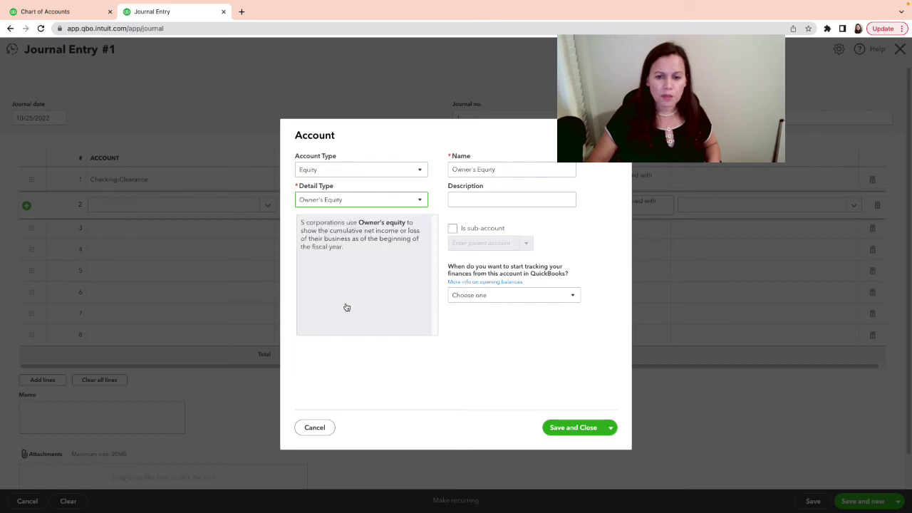
pyautogui.click(420, 201)
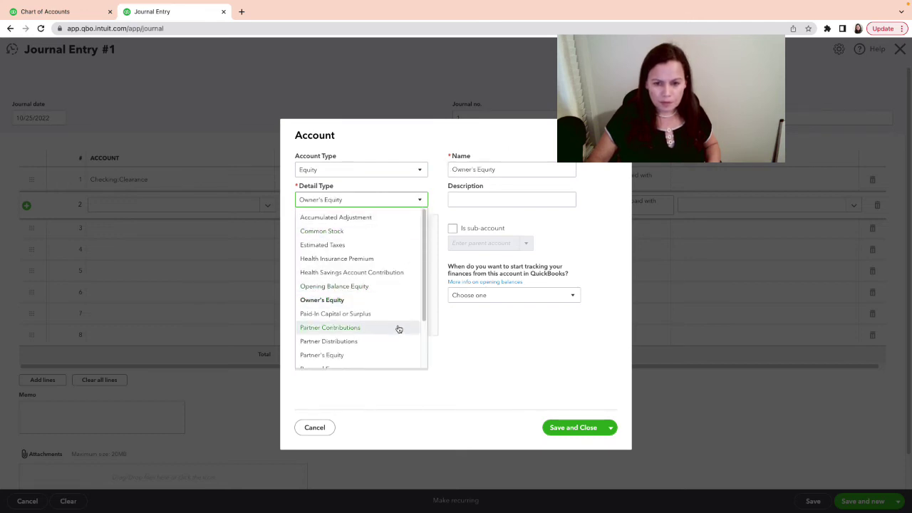
pyautogui.scroll(-1, 399, 324)
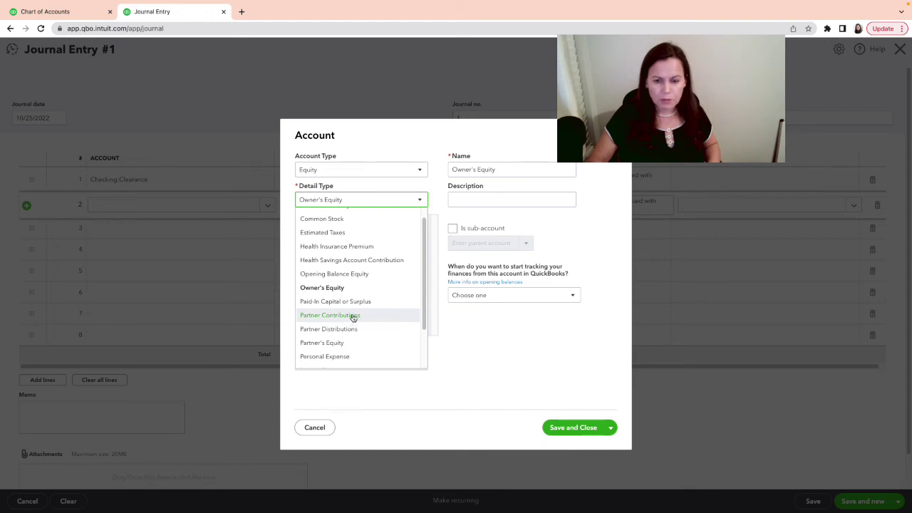
pyautogui.click(351, 316)
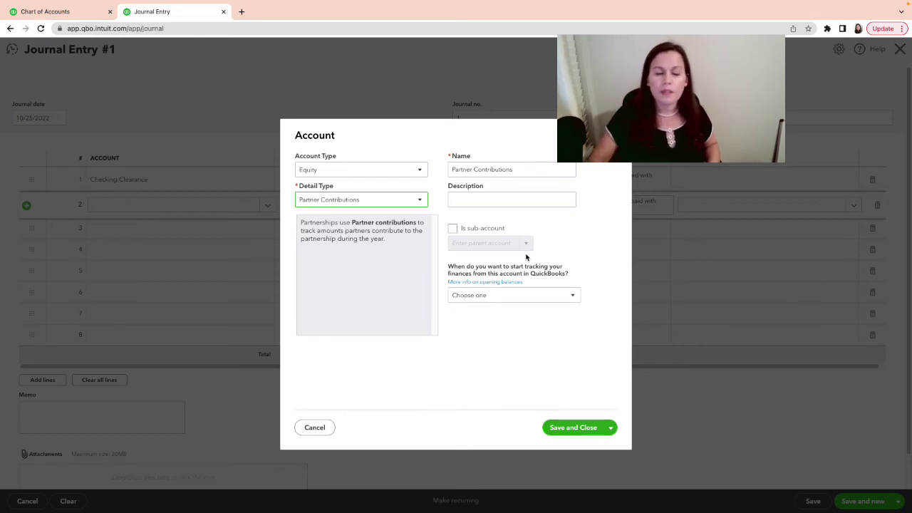
pyautogui.click(588, 430)
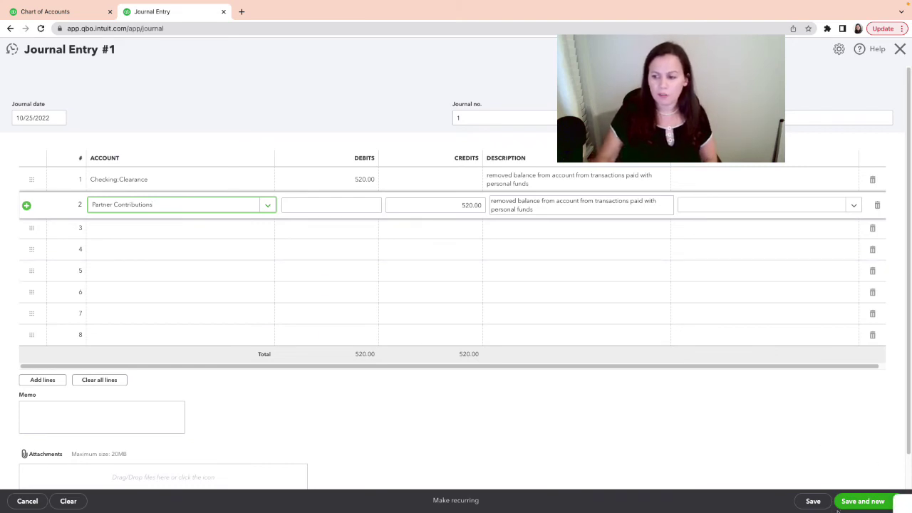
# Step: Save and close the journal entry, and open the Clearance account's register from the chart of accounts
pyautogui.click(893, 500)
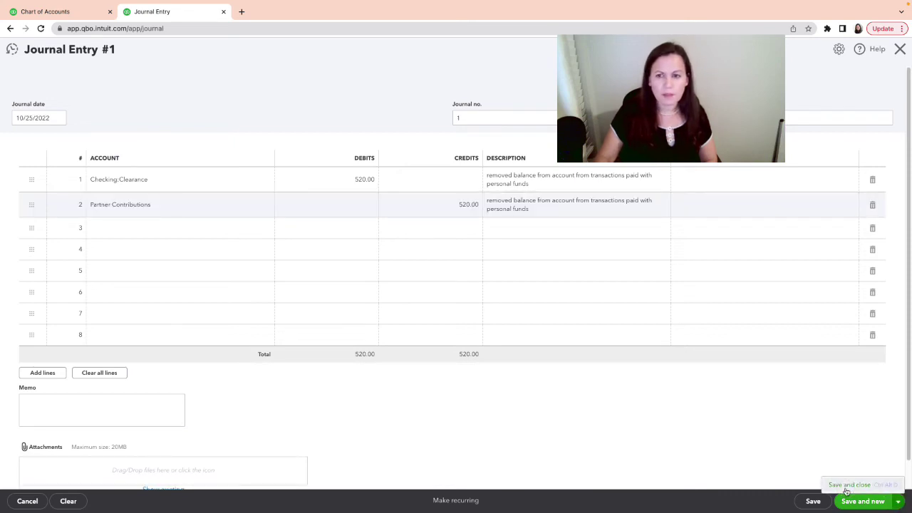
pyautogui.click(846, 487)
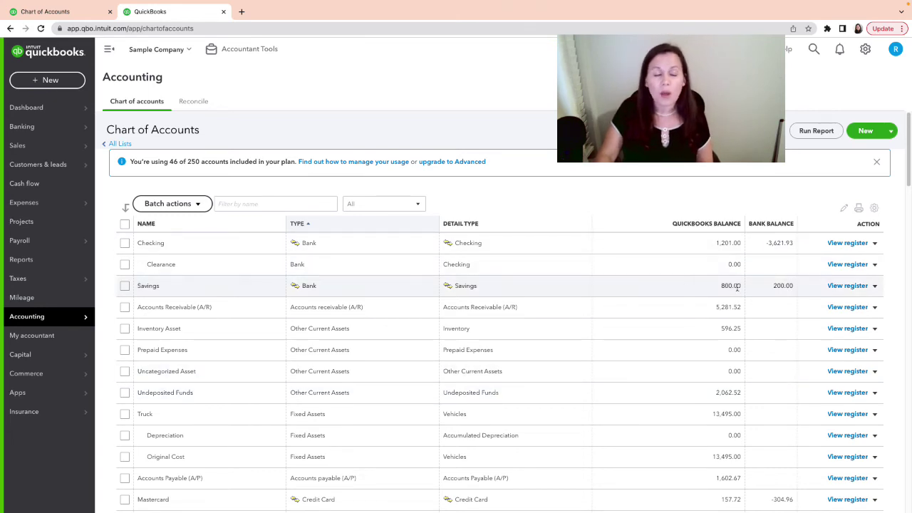
pyautogui.click(838, 264)
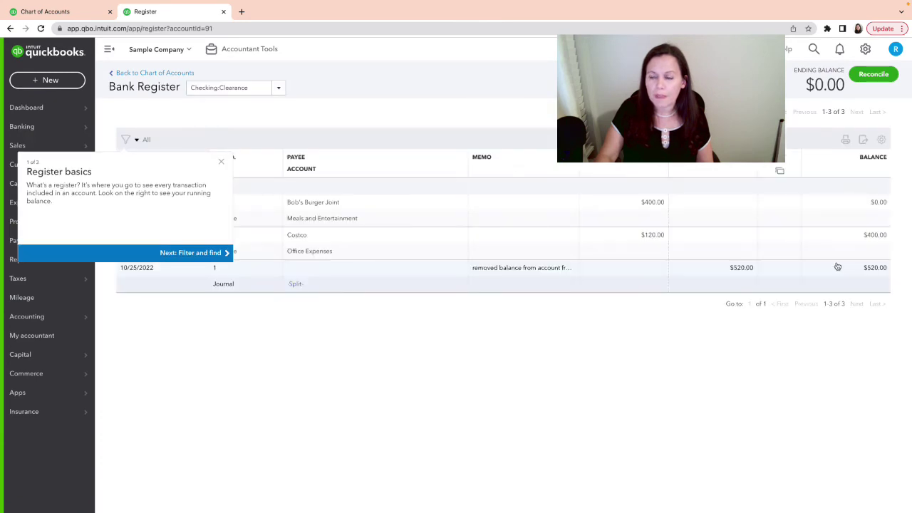
# Step: Dismiss the register tour and delete the $520.00 journal entry from the Clearance register, including its whole split transaction
pyautogui.click(221, 161)
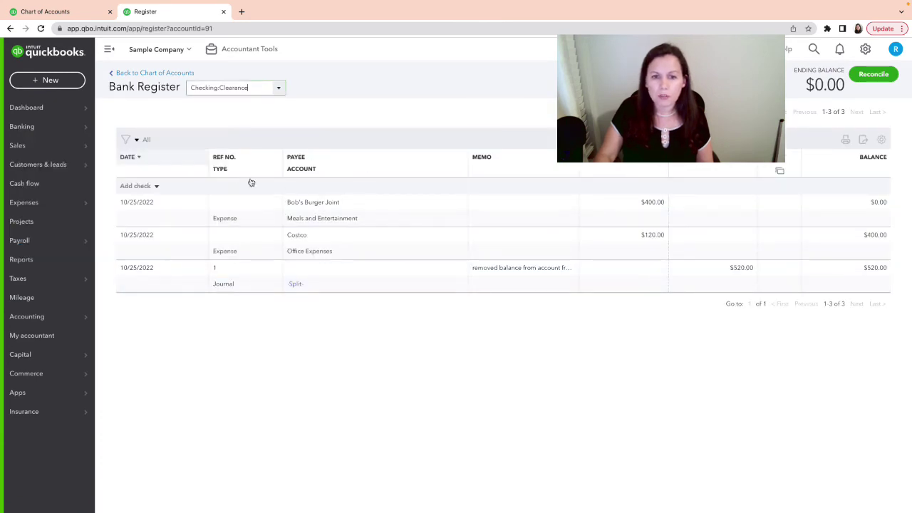
pyautogui.click(737, 270)
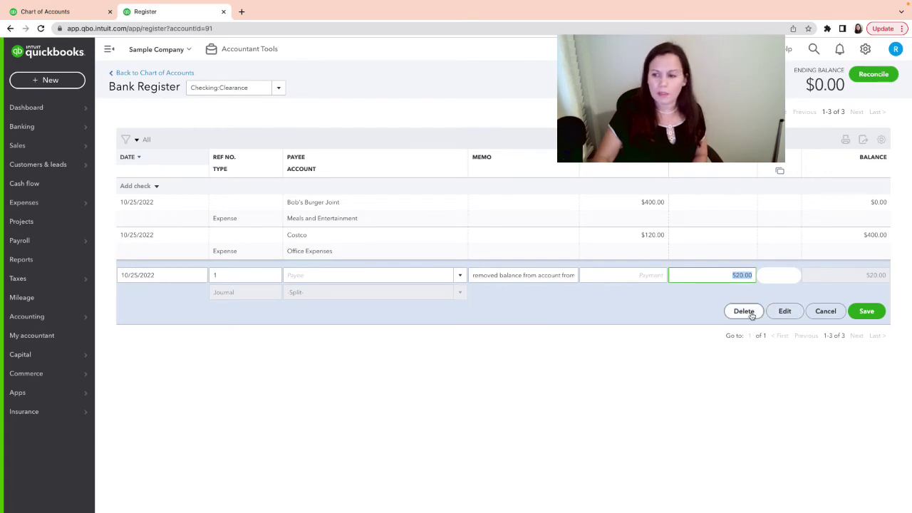
pyautogui.click(744, 312)
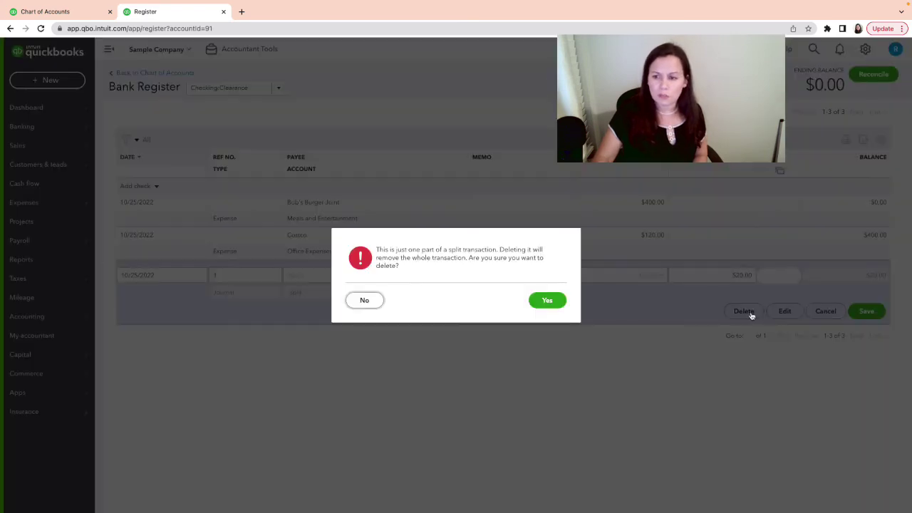
pyautogui.click(546, 302)
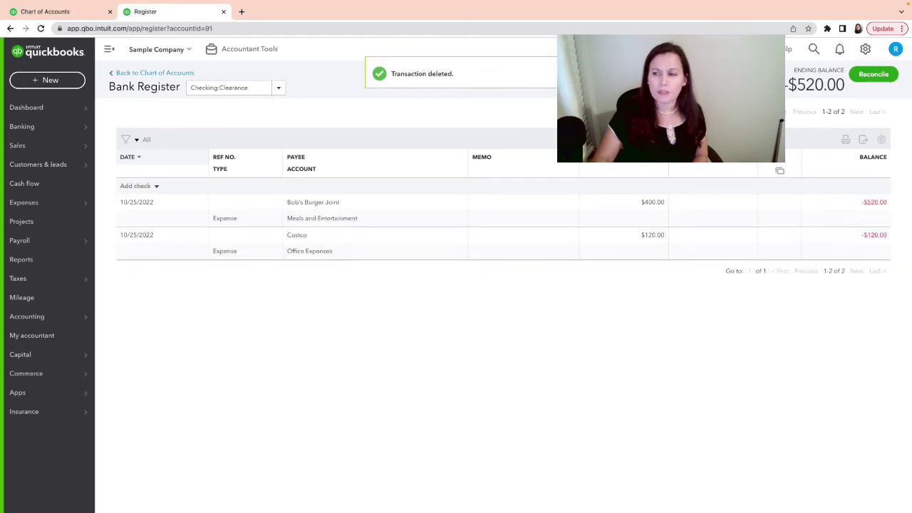
# Step: Create a new transfer with Partner Contributions as the source account and Checking:Clearance as the destination account
pyautogui.click(37, 81)
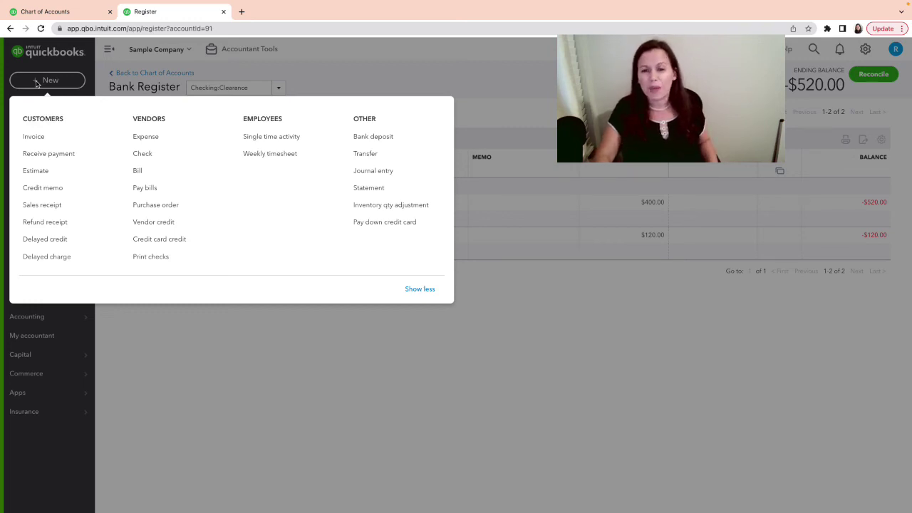
pyautogui.click(363, 158)
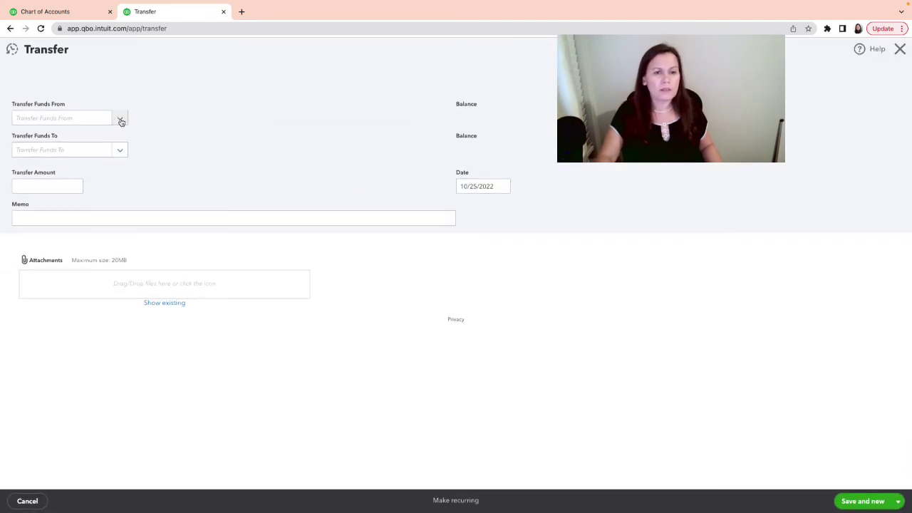
pyautogui.click(121, 120)
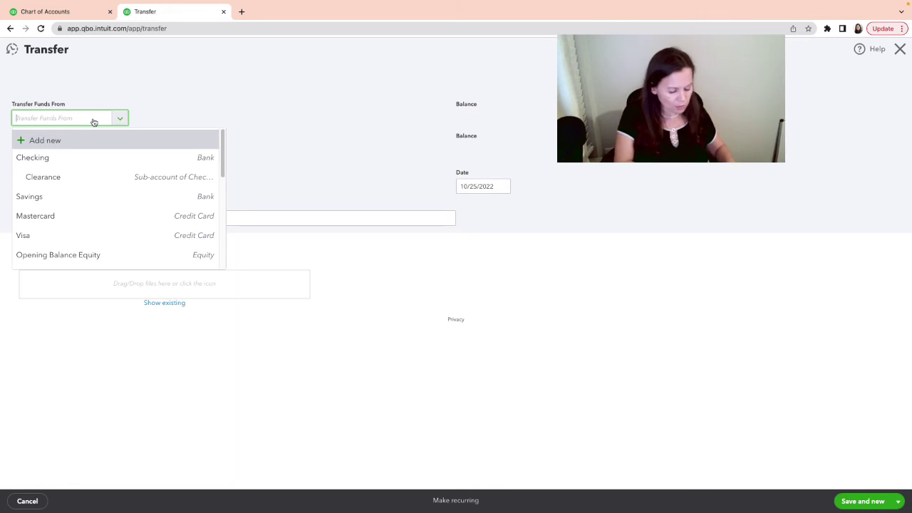
pyautogui.write('part')
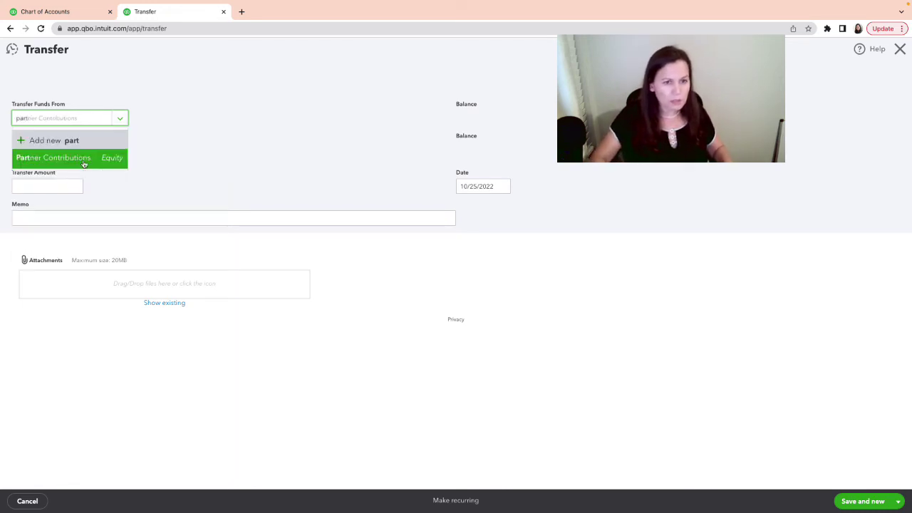
pyautogui.click(83, 158)
pyautogui.click(55, 150)
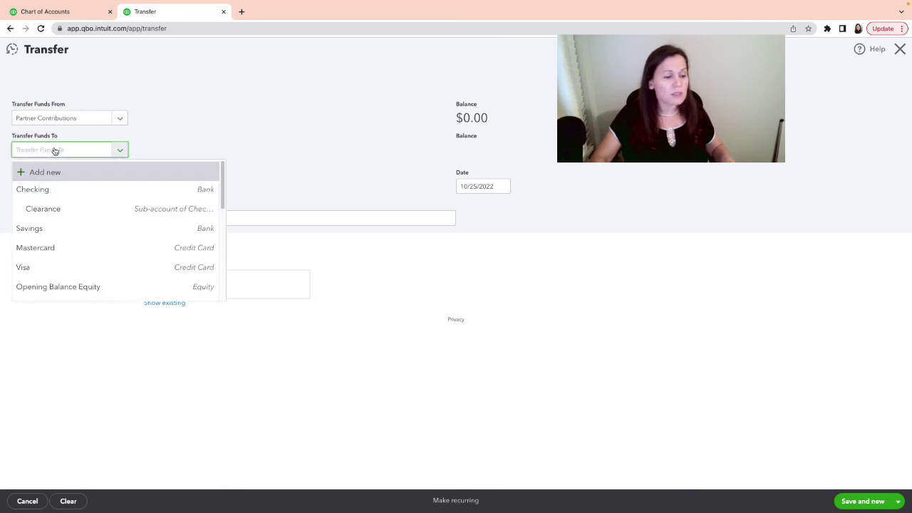
pyautogui.click(46, 208)
# Step: Set the transfer amount to 520.00, then save and close the transfer
pyautogui.click(37, 186)
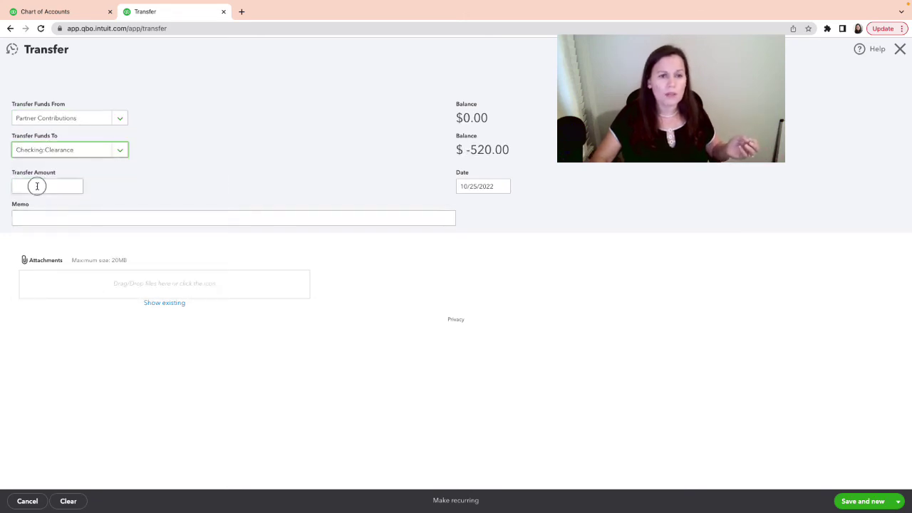
pyautogui.write('520.00')
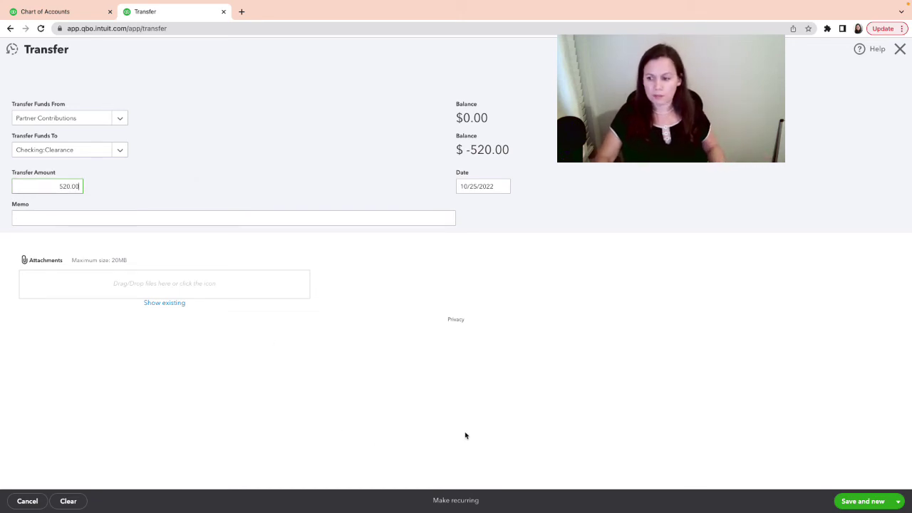
pyautogui.click(893, 499)
pyautogui.click(863, 488)
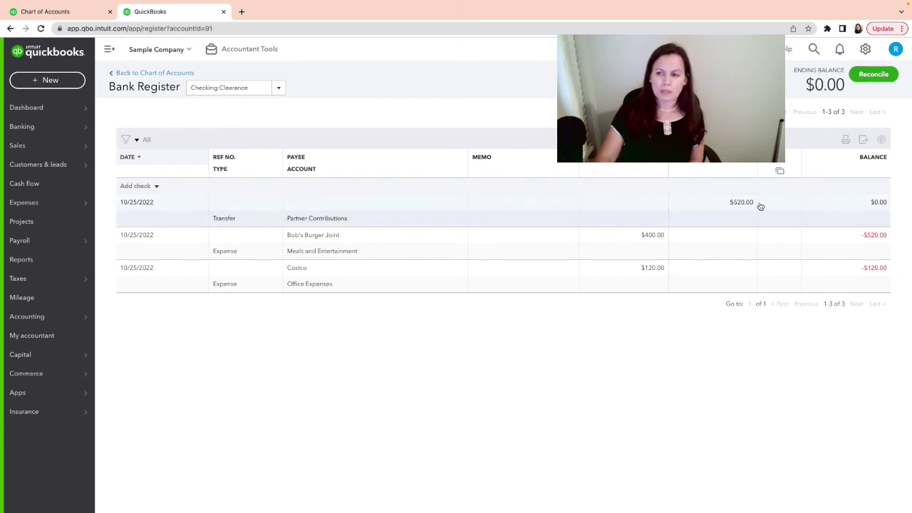
# Step: Open the bank transactions page, dismiss the bank connection introduction, and look through the Checking transactions awaiting review
pyautogui.moveTo(32, 129)
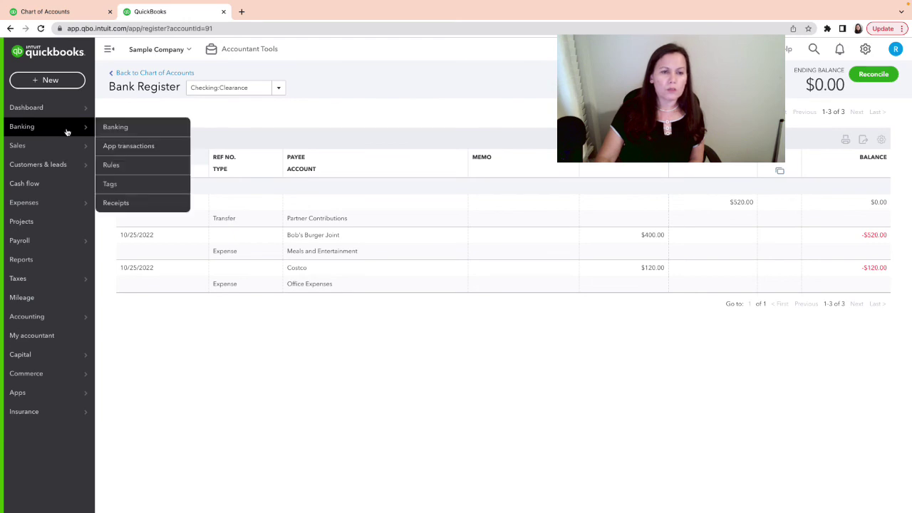
pyautogui.click(116, 129)
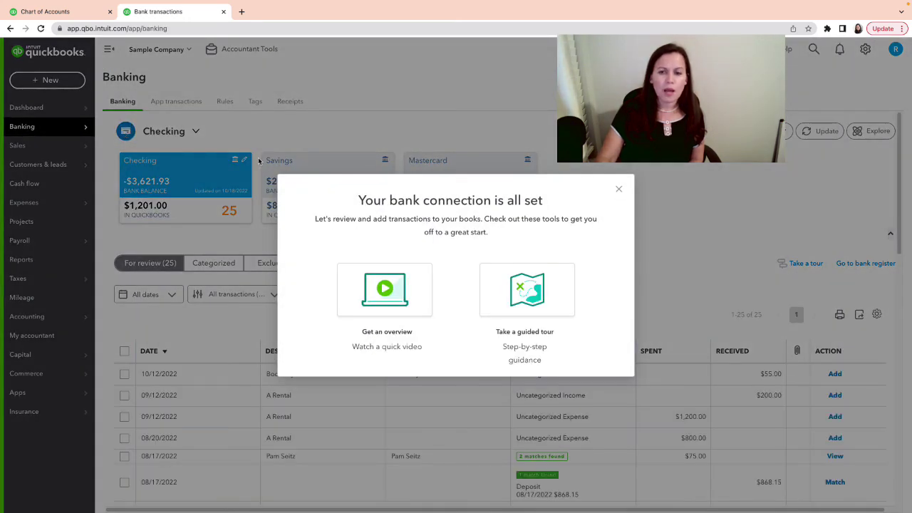
pyautogui.click(618, 189)
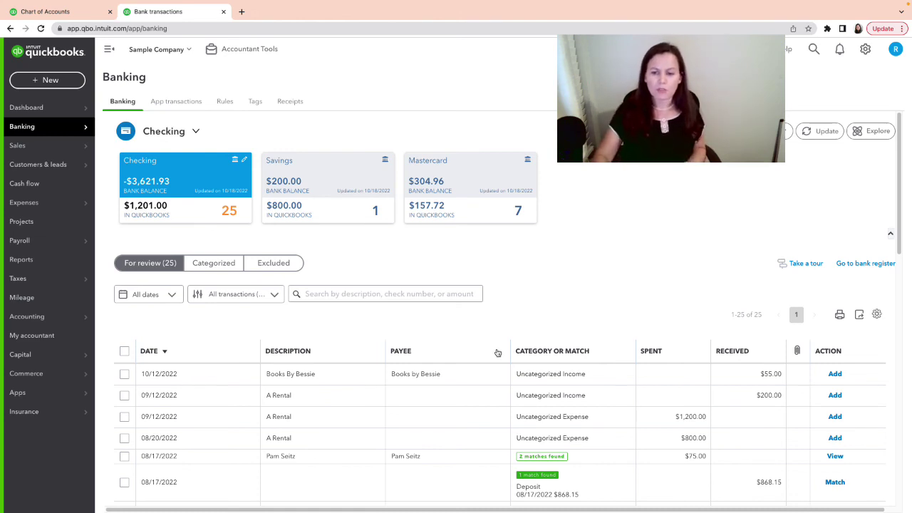
pyautogui.scroll(-3, 630, 458)
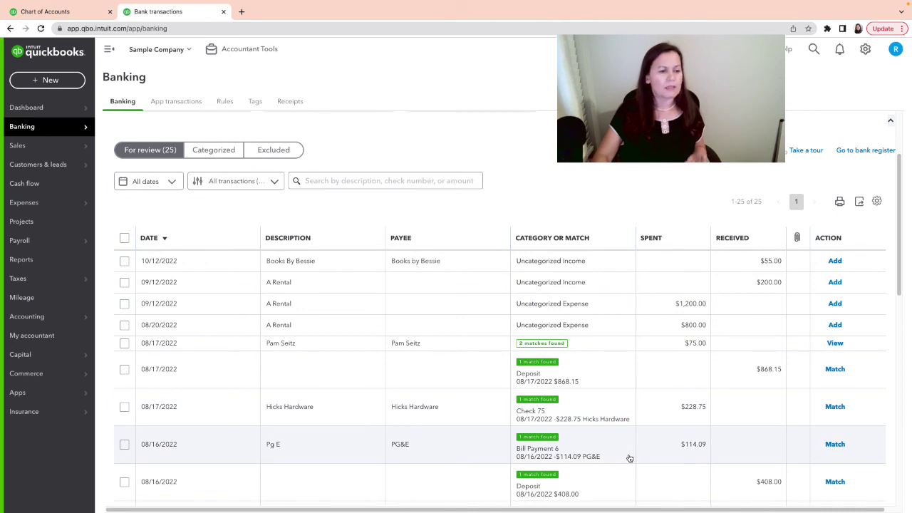